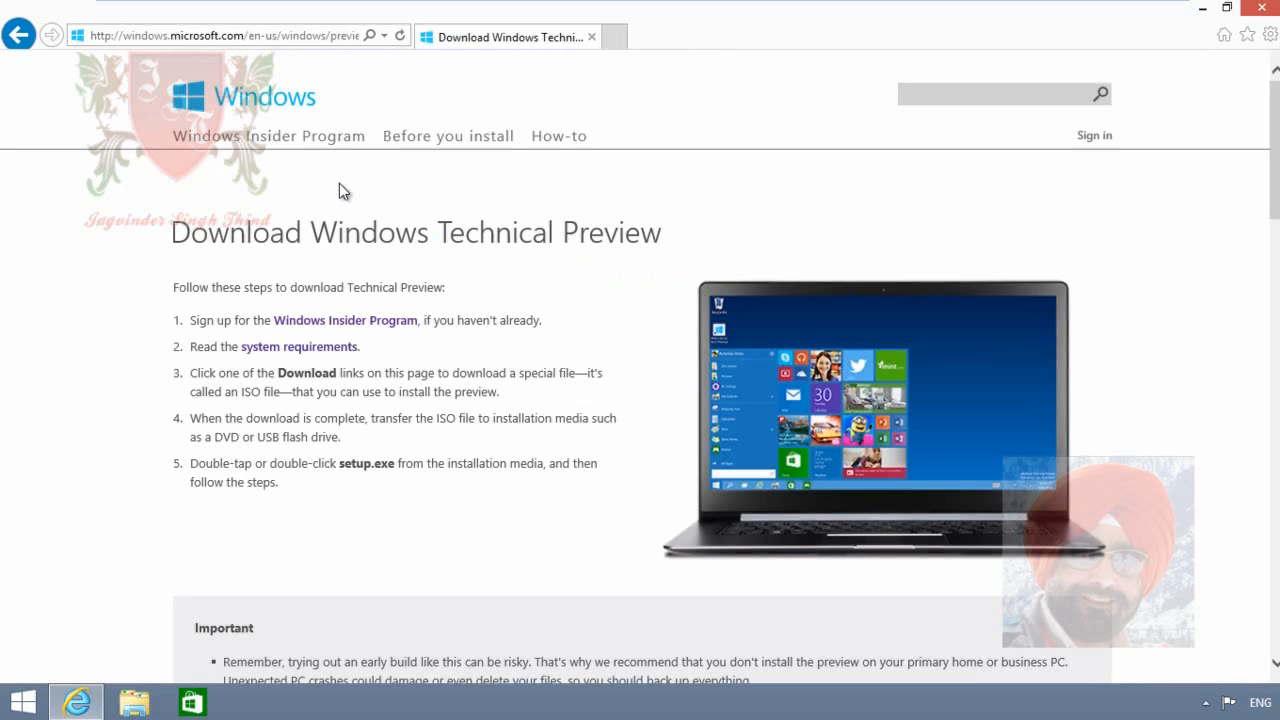
Review the Windows Technical Preview download page, covering the instructions, the Important warnings and the available language versions.
drag(167, 226, 610, 238)
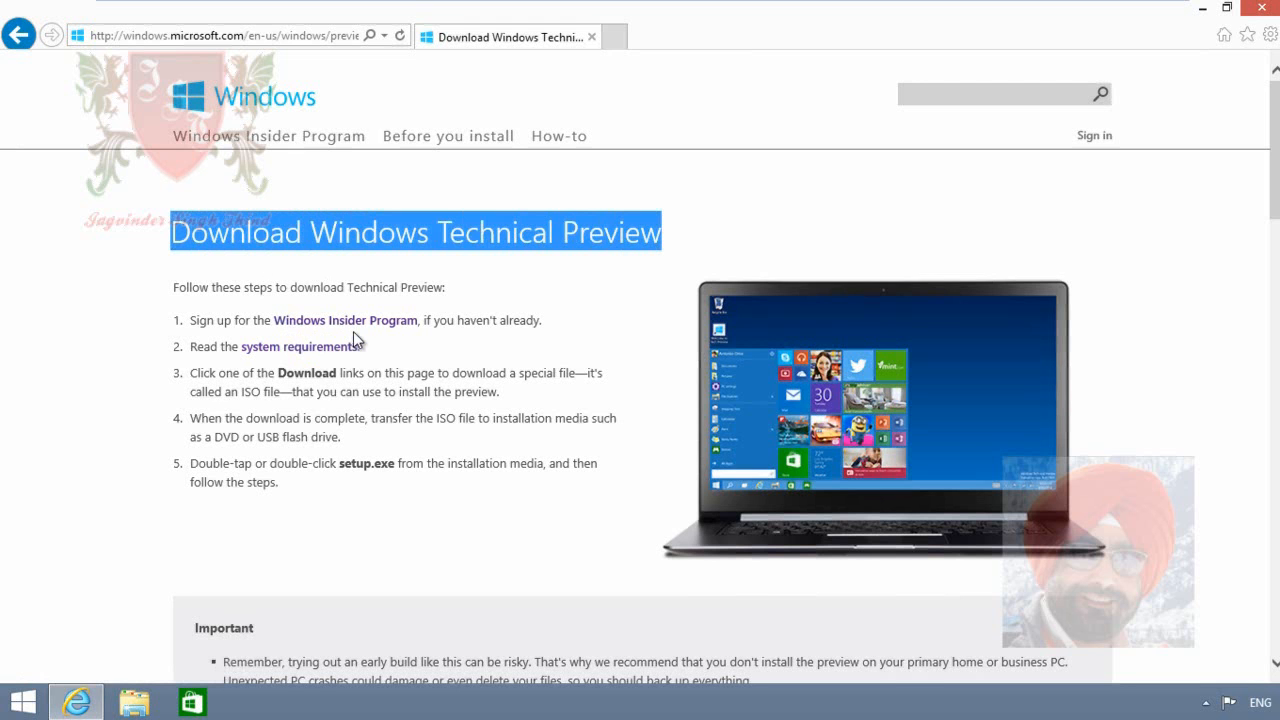
scroll(399, 337, down, 1)
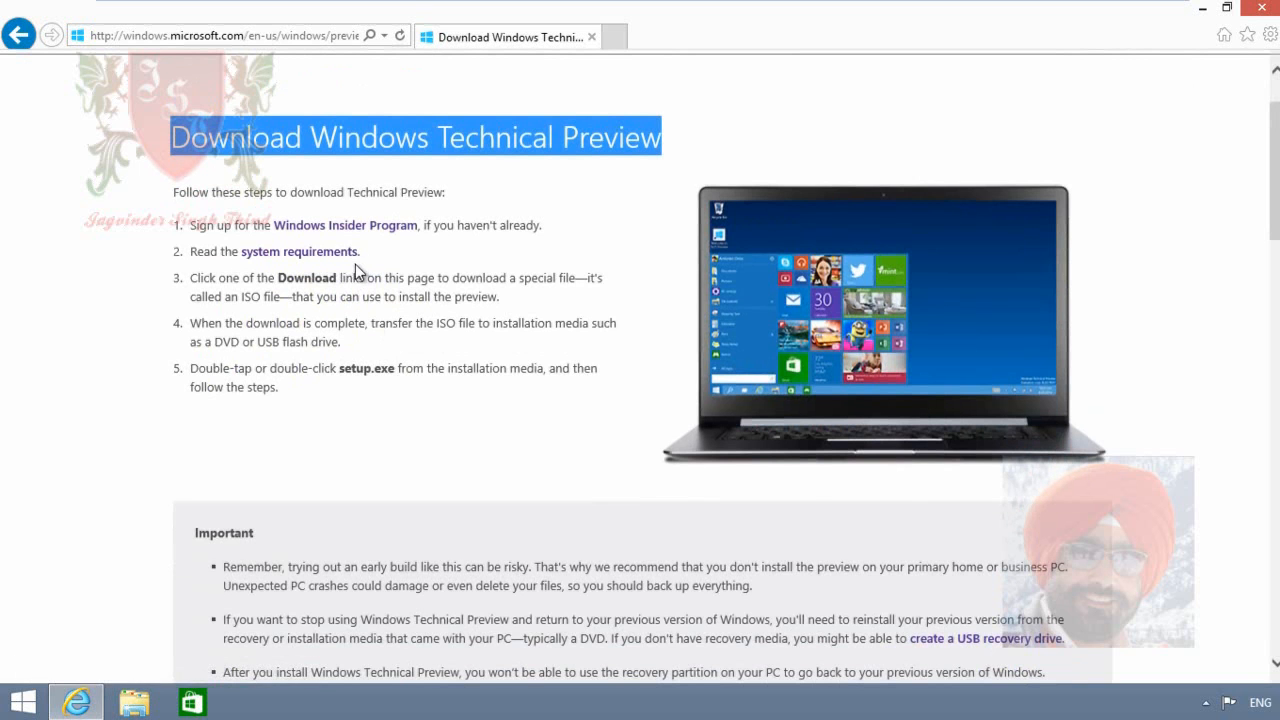
scroll(388, 302, down, 3)
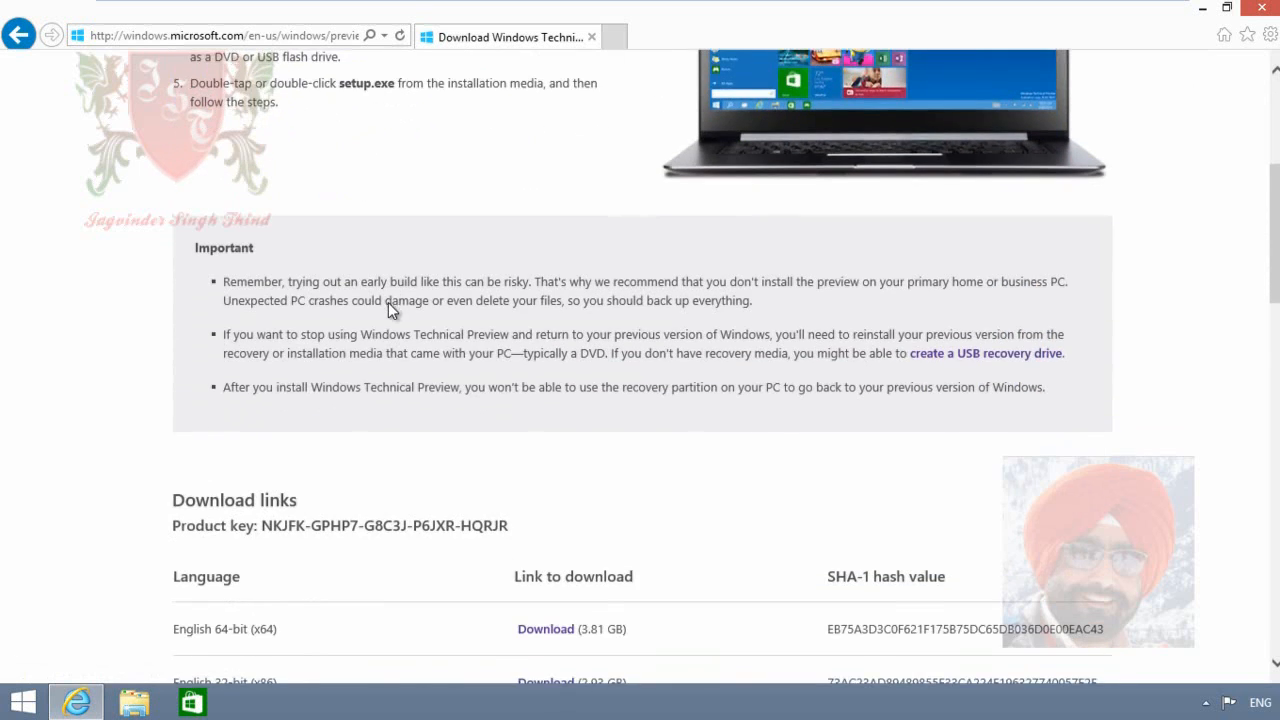
drag(222, 281, 531, 285)
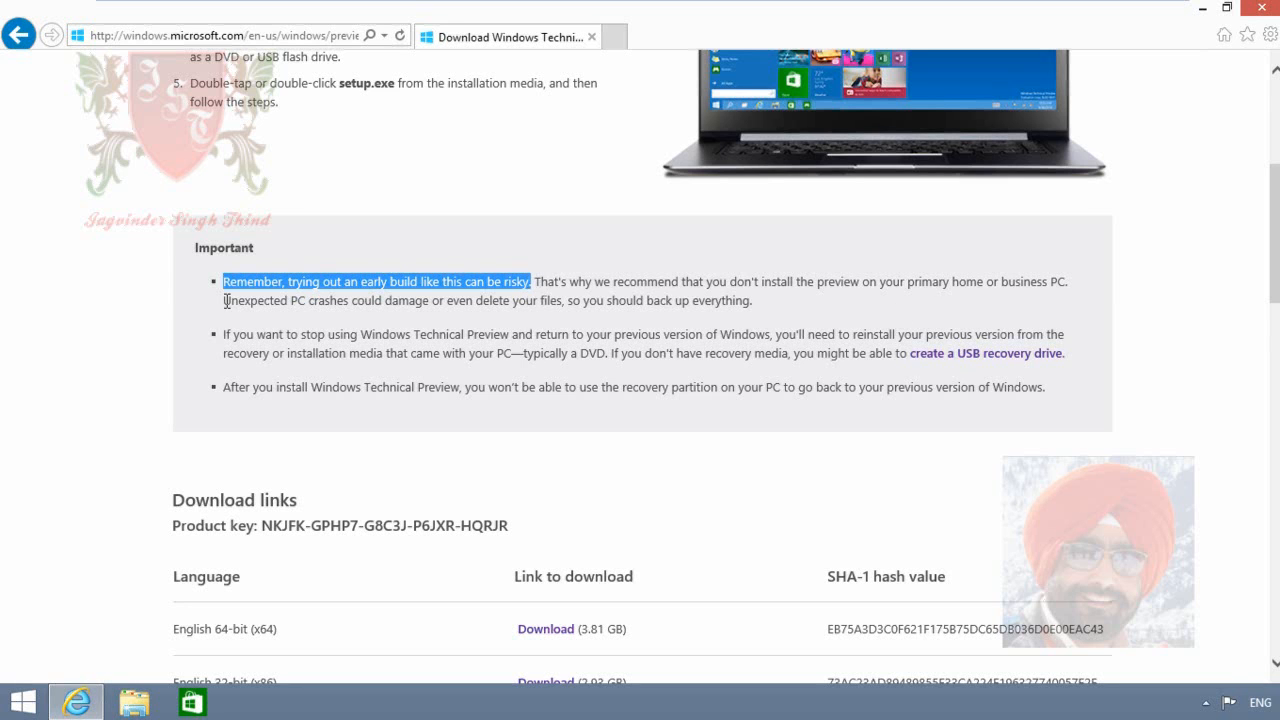
drag(224, 300, 332, 300)
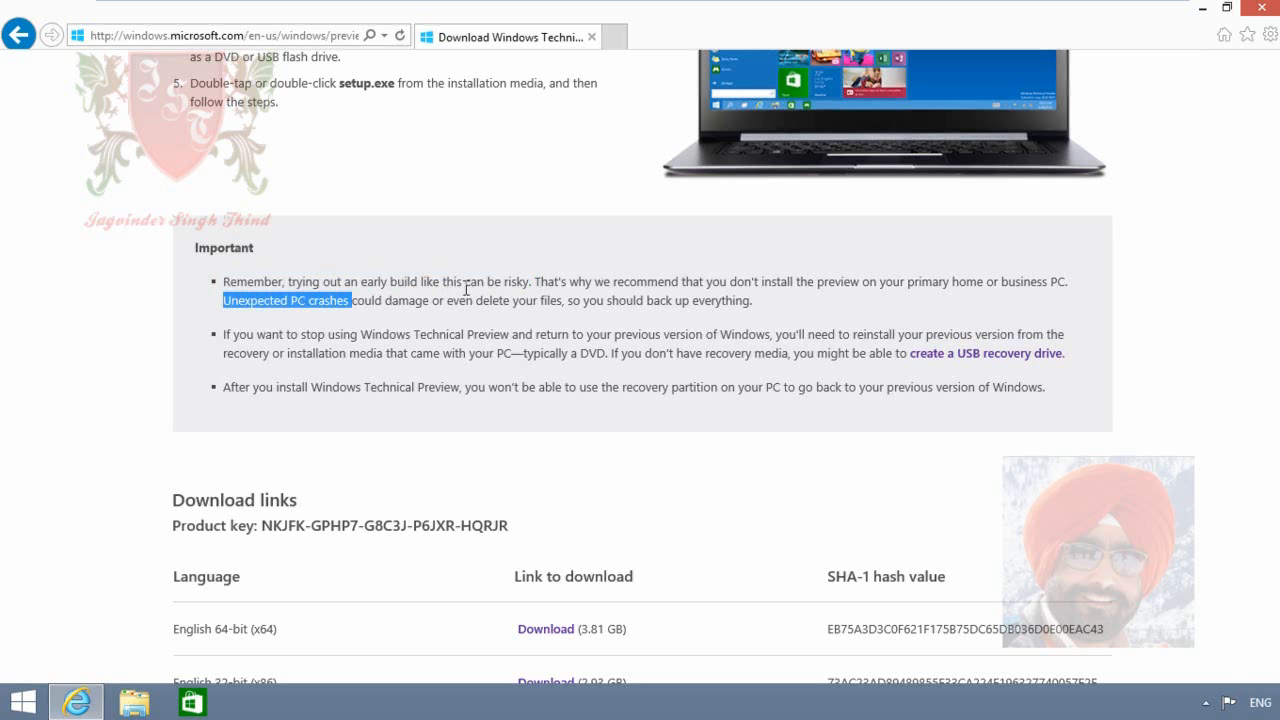
scroll(466, 288, down, 3)
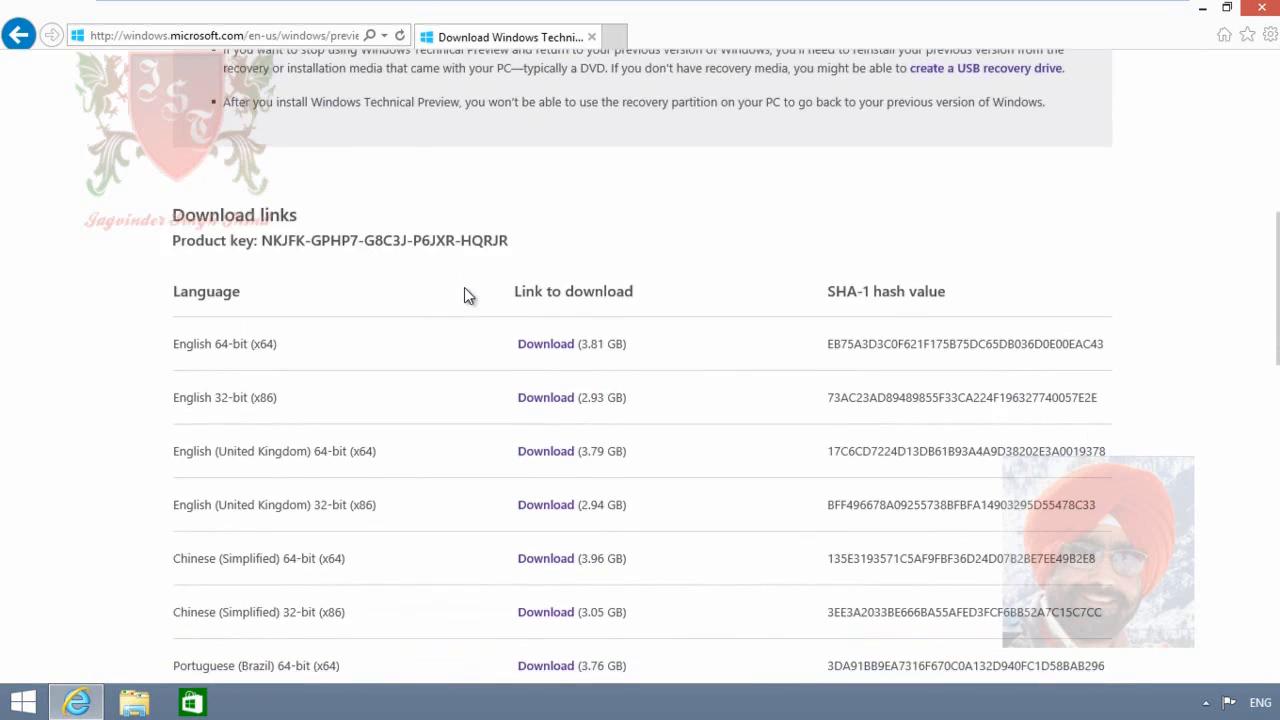
scroll(464, 288, down, 1)
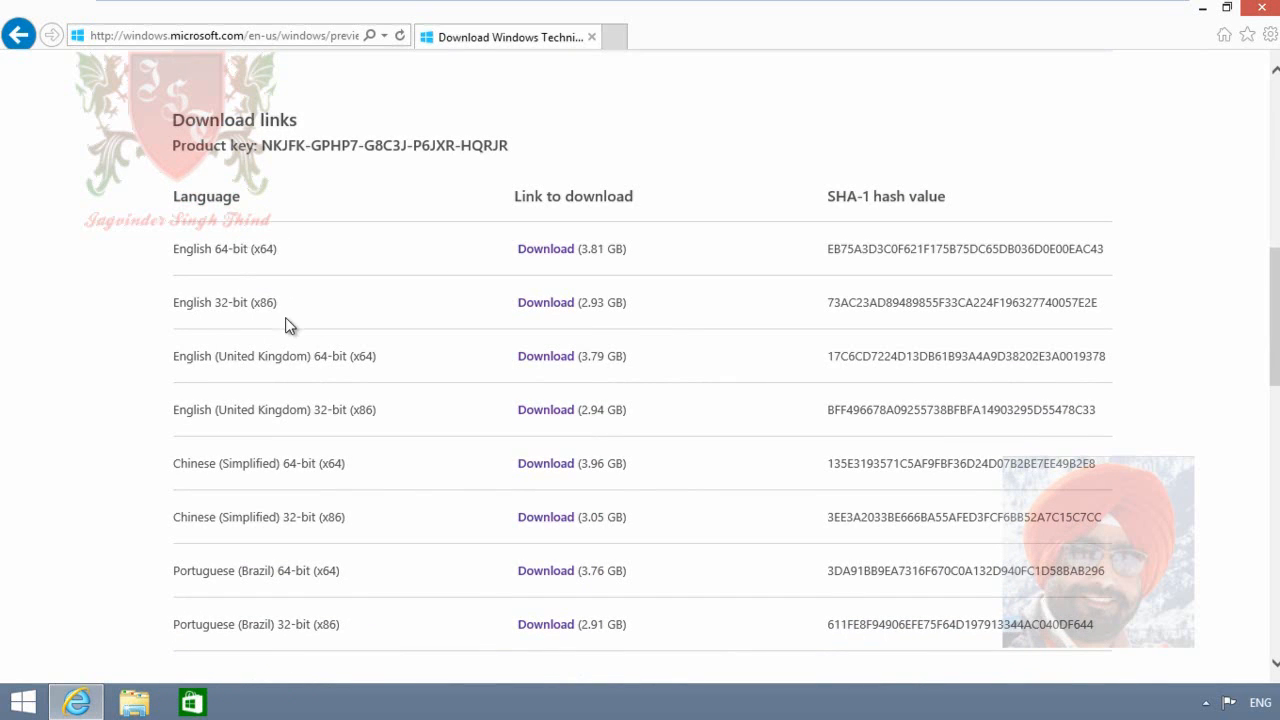
drag(218, 357, 308, 357)
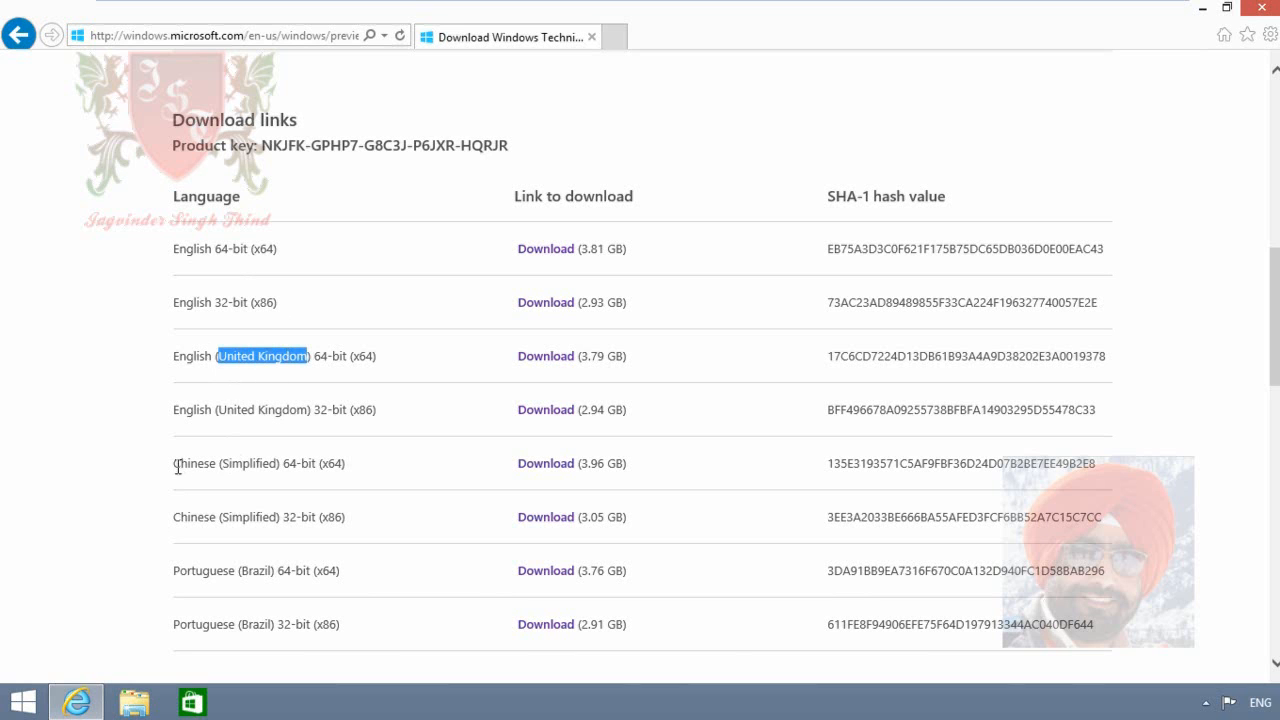
drag(174, 465, 274, 465)
drag(173, 570, 275, 580)
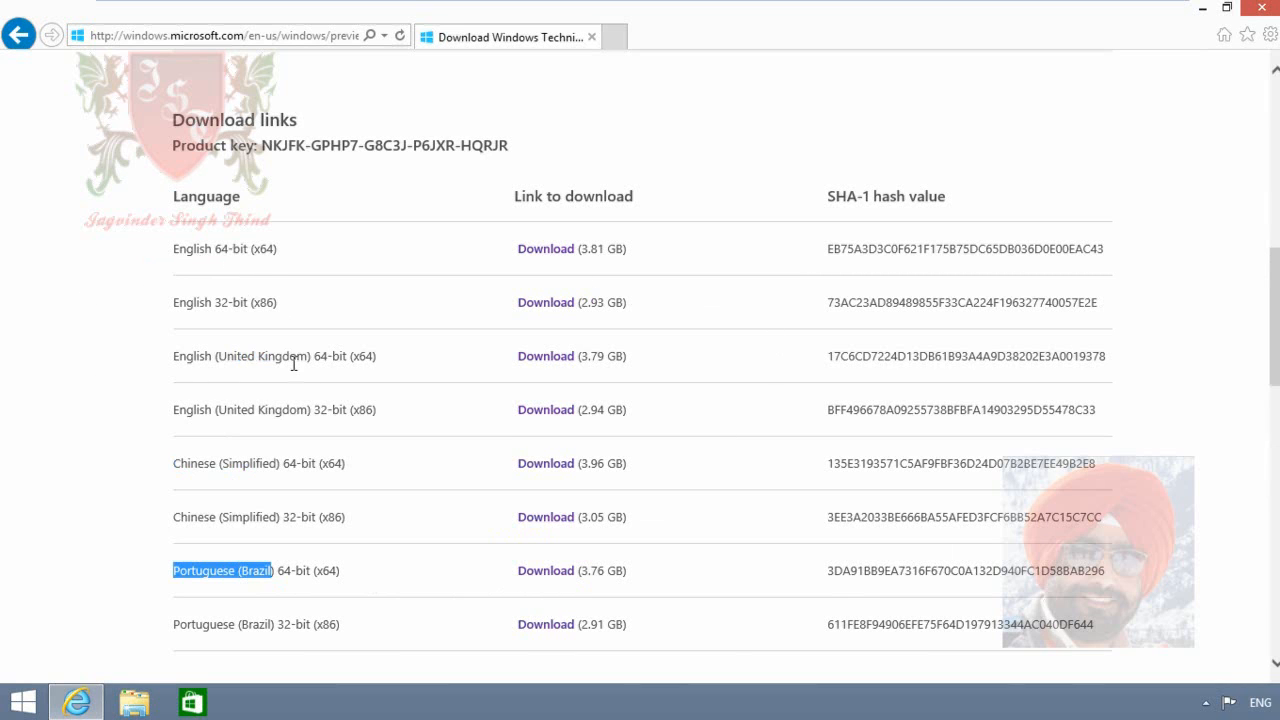
Download the English (United Kingdom) 64-bit ISO and save it to the Desktop as WindowsTechnicalPreview-x64-EN-GB.
click(560, 362)
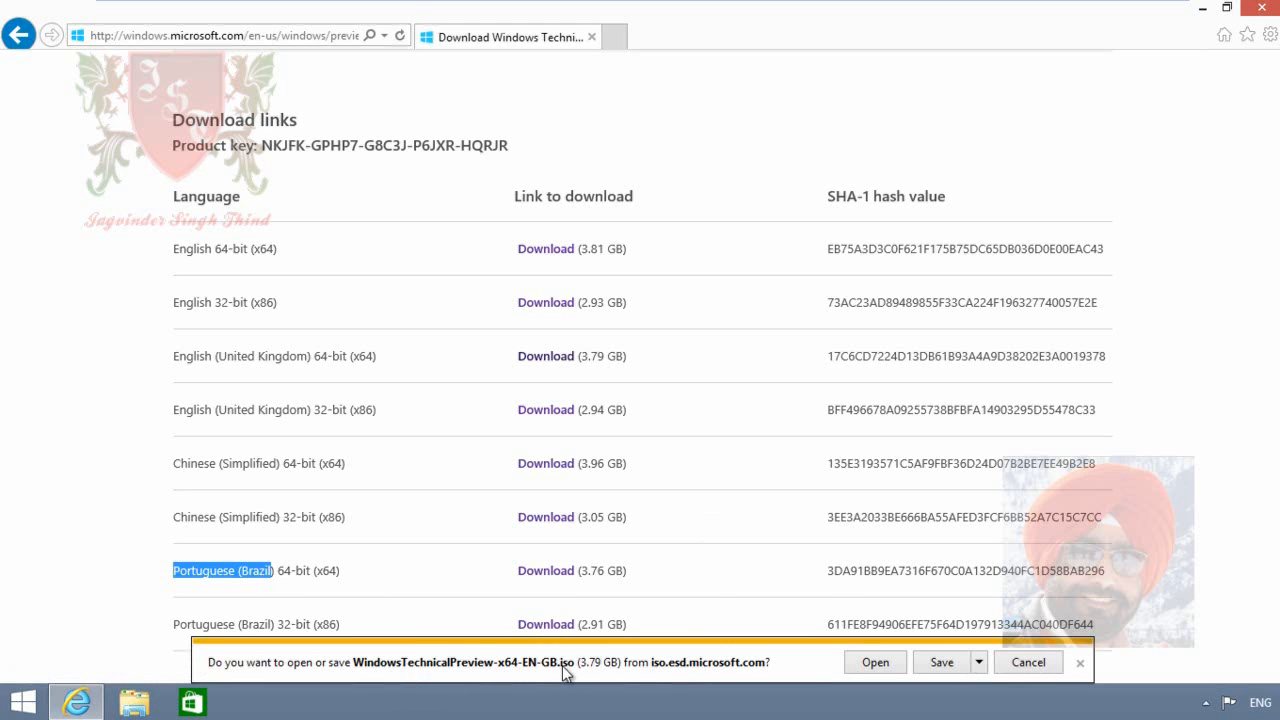
click(980, 663)
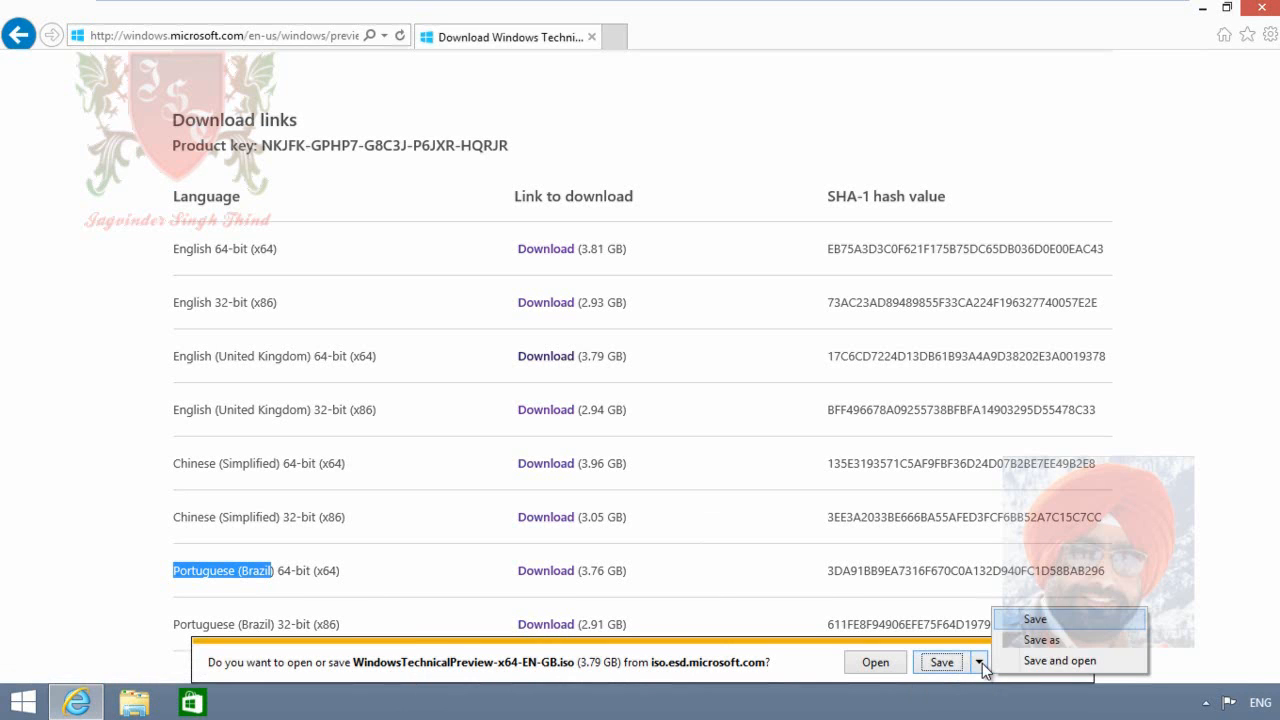
click(1041, 643)
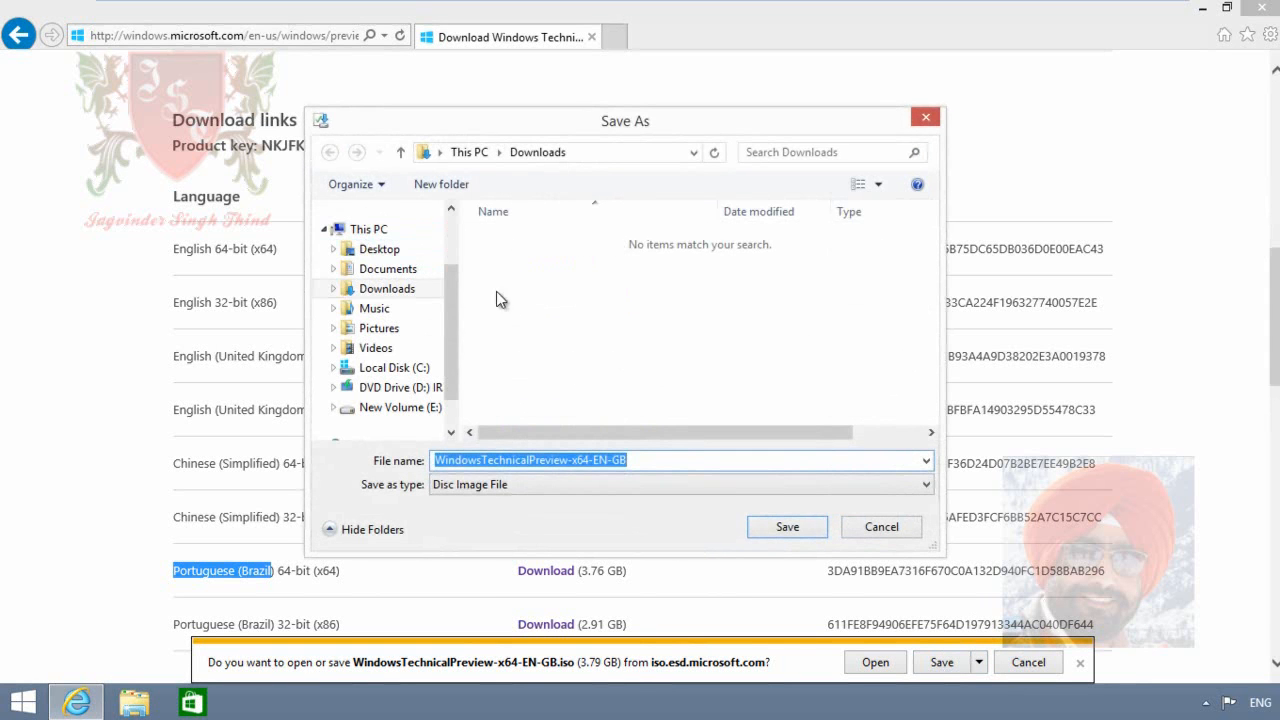
click(383, 254)
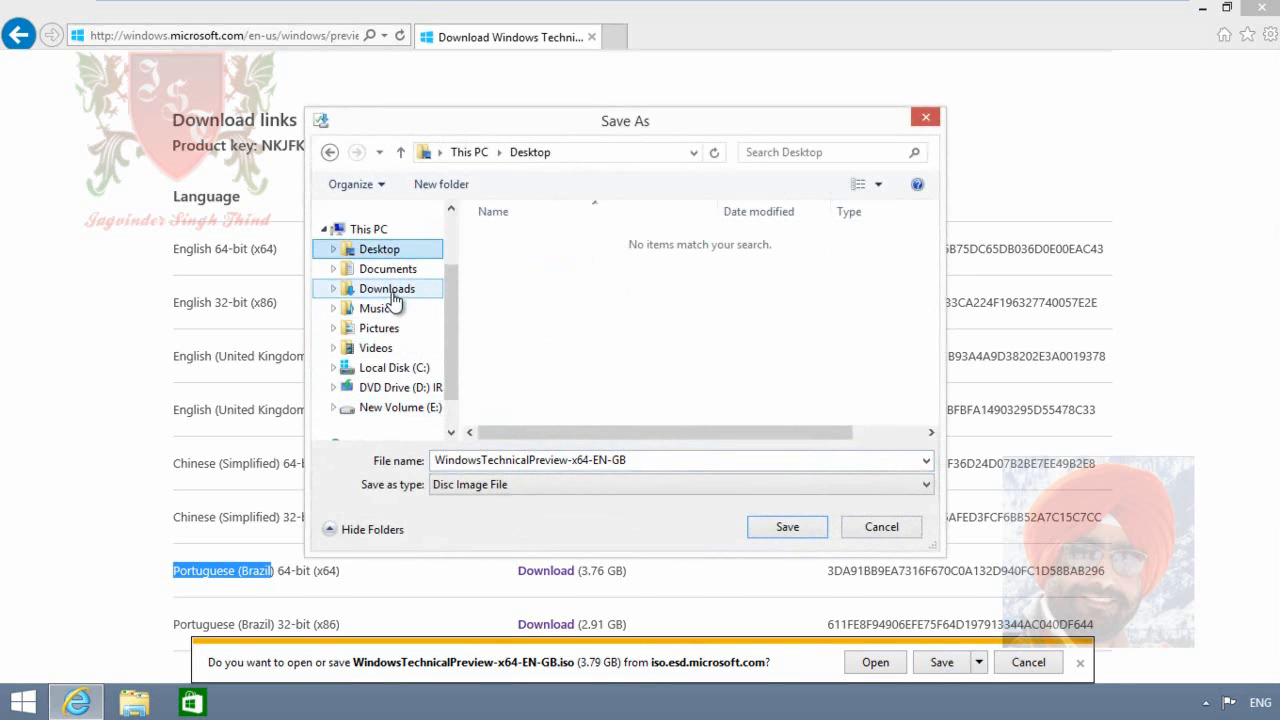
click(788, 527)
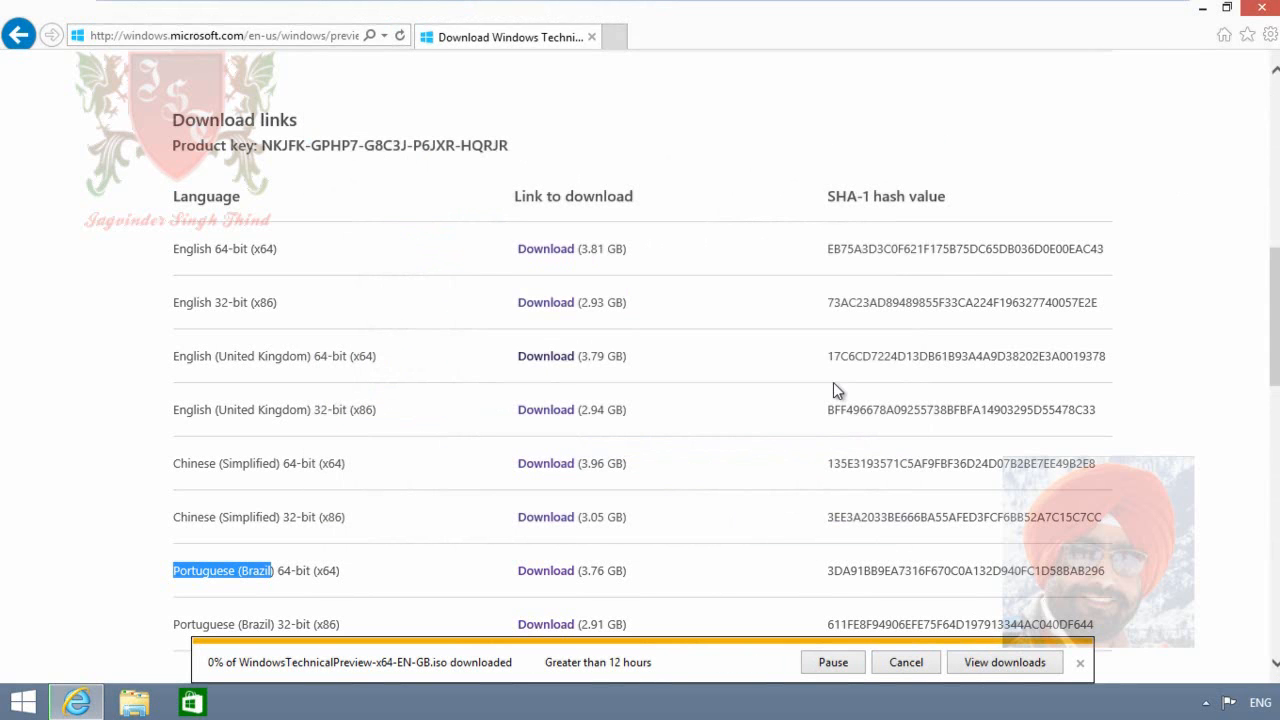
scroll(760, 572, up, 10)
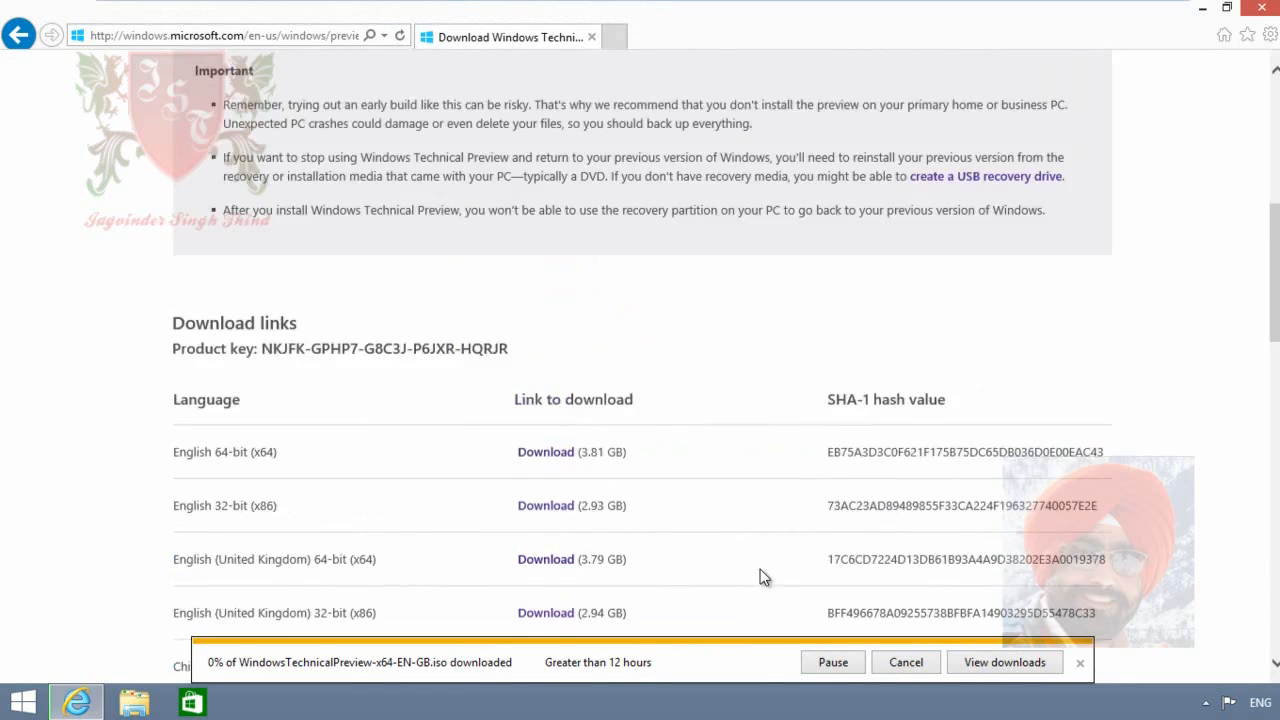
drag(315, 232, 662, 232)
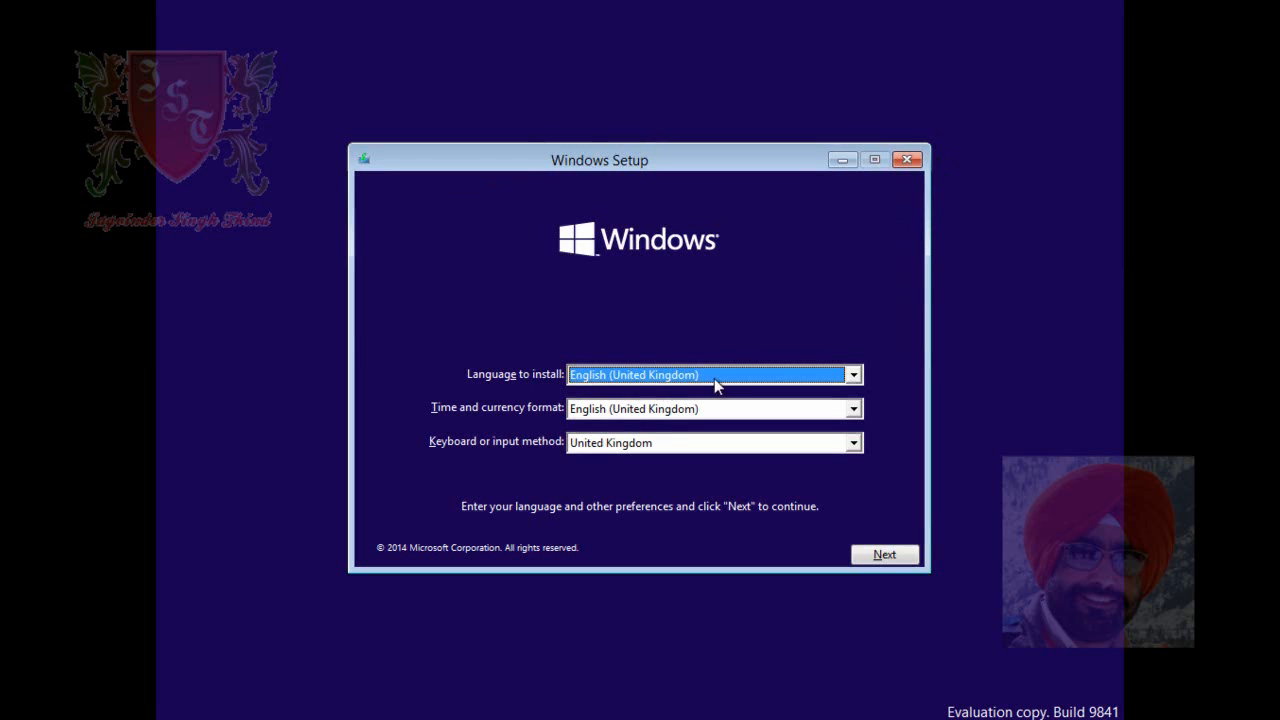
Keep English (United Kingdom) as the language to install, set the time and currency format to English (India), and continue.
click(855, 376)
click(855, 377)
click(856, 411)
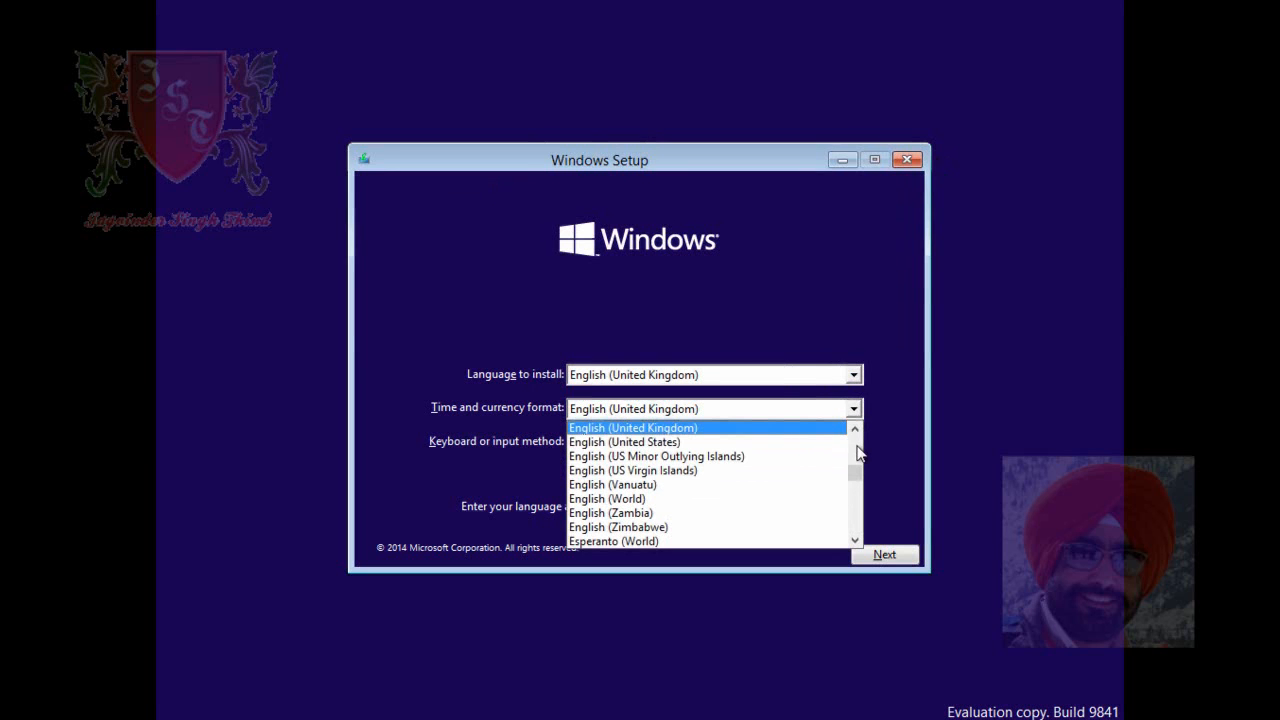
scroll(857, 452, up, 5)
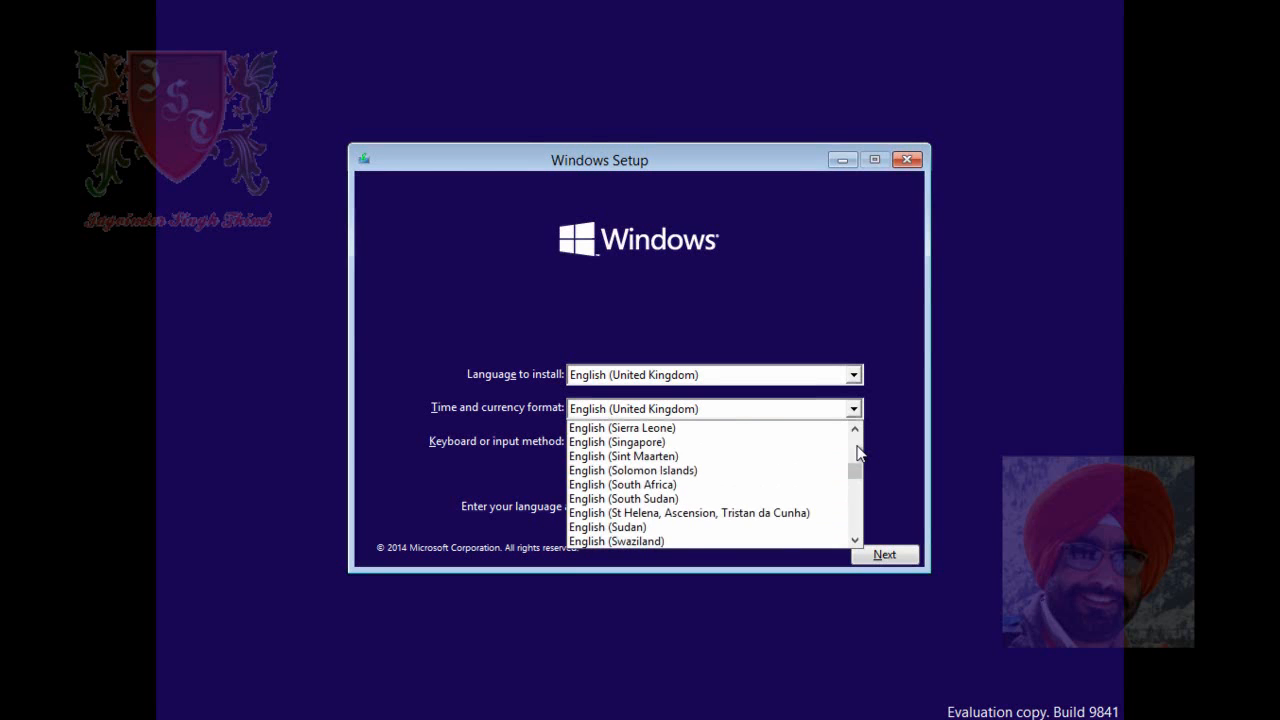
scroll(857, 452, up, 4)
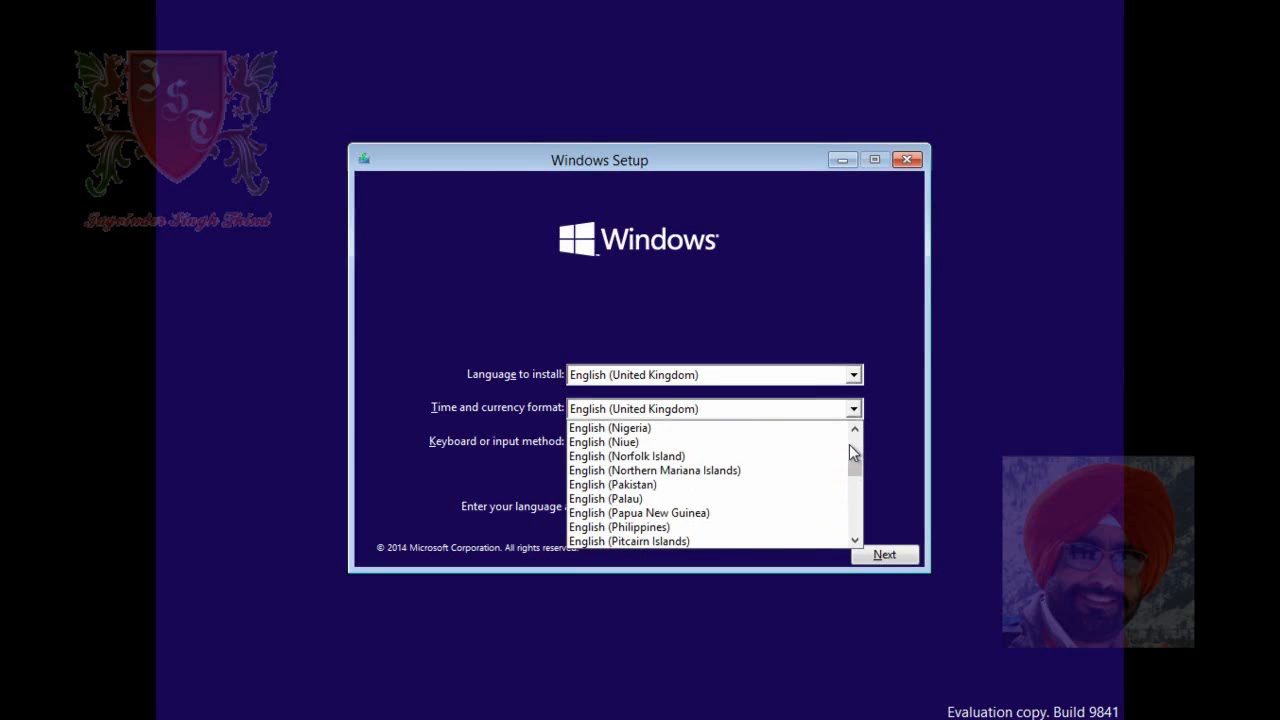
scroll(857, 450, up, 3)
scroll(858, 450, up, 5)
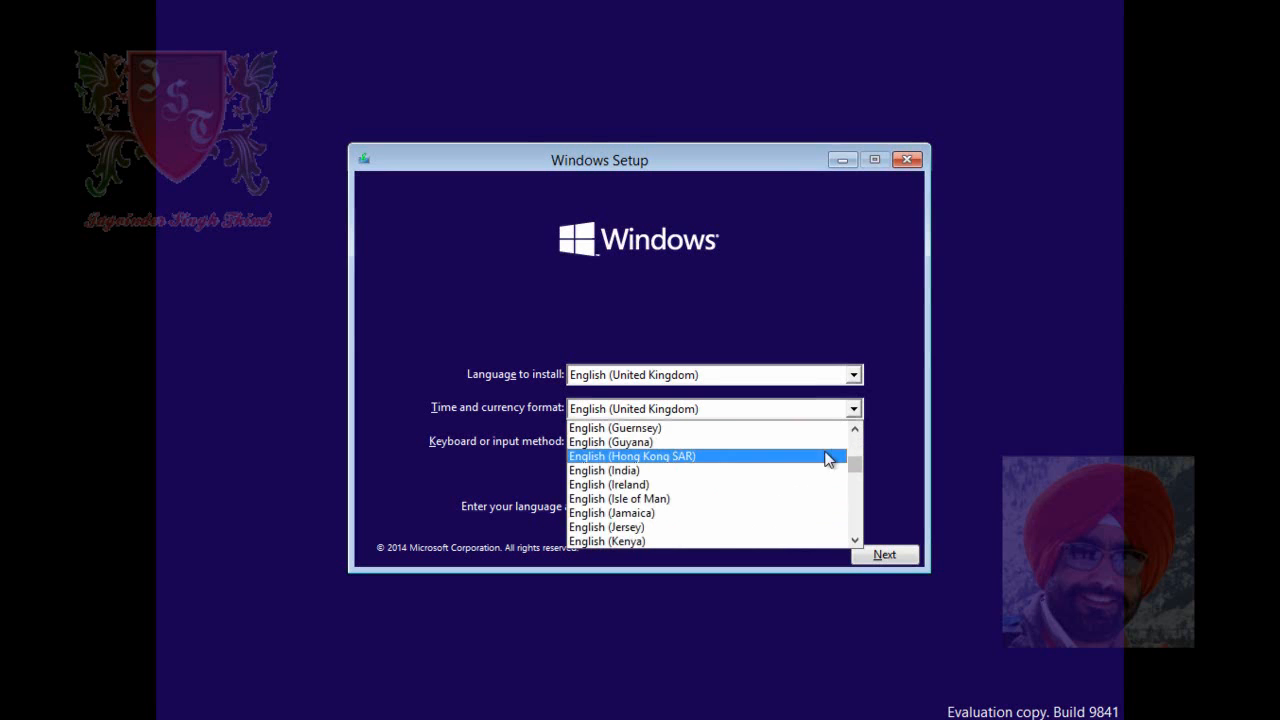
click(834, 466)
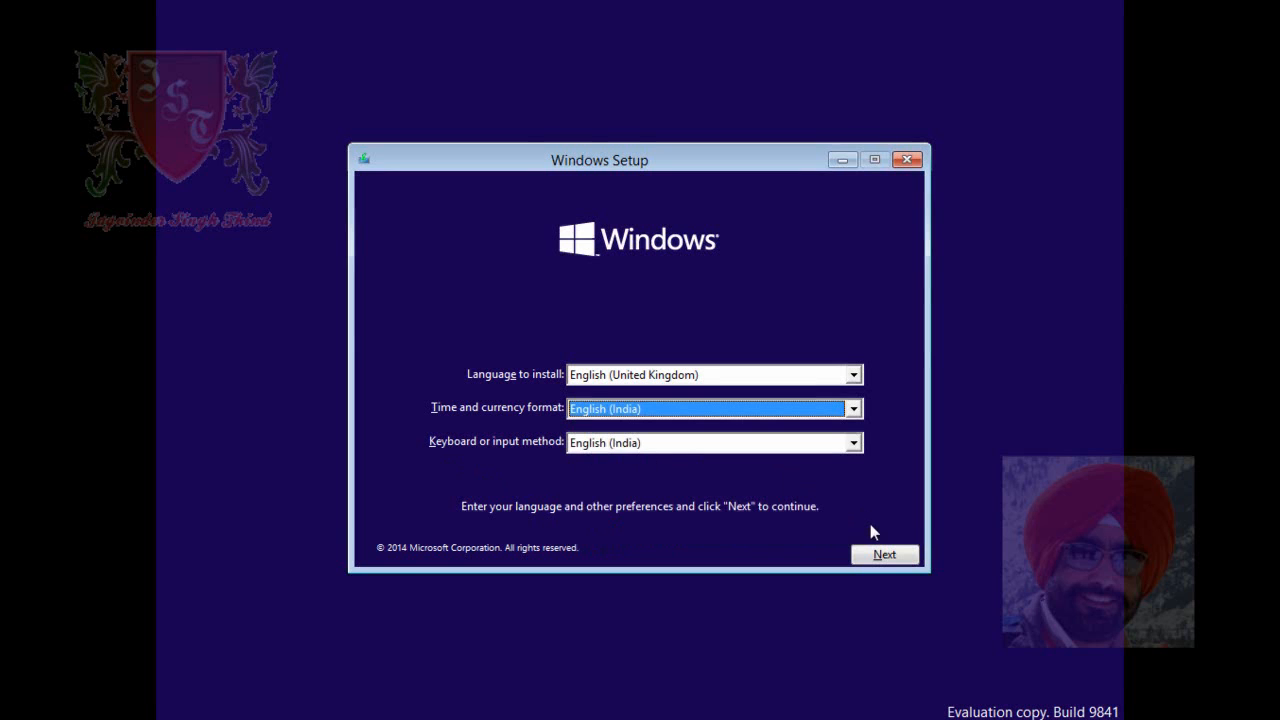
click(885, 553)
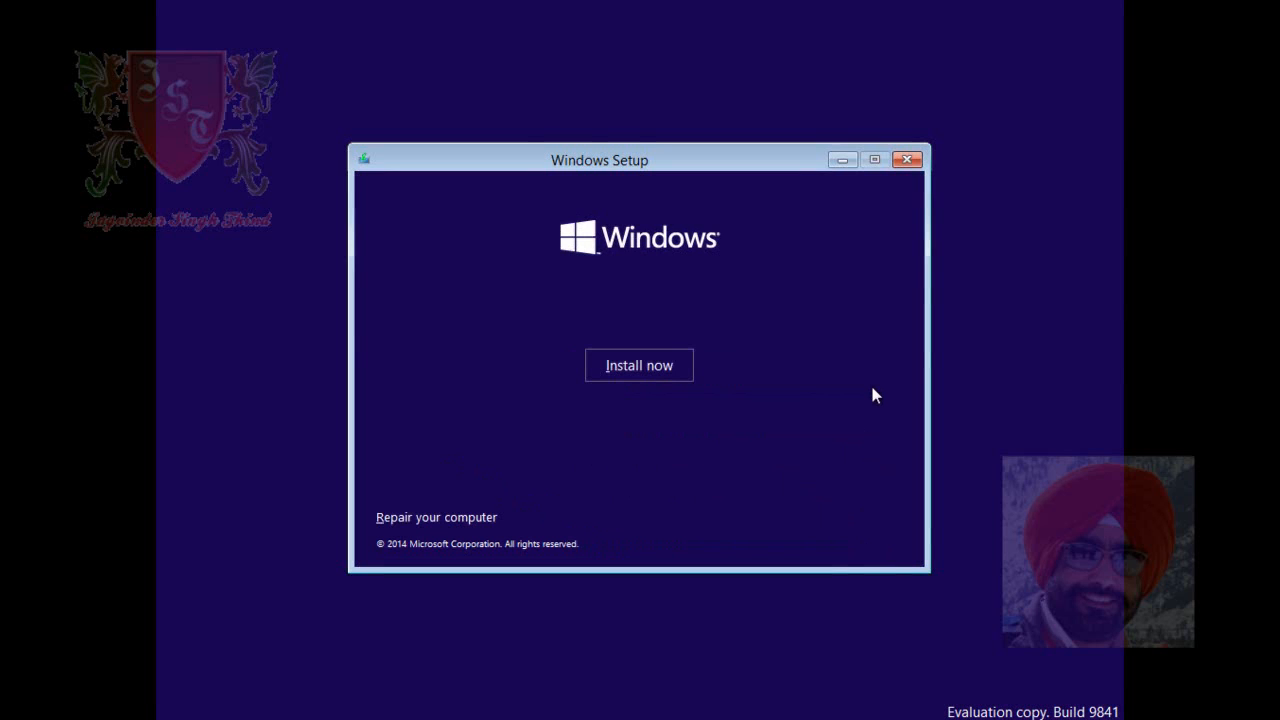
Start the installation, accepting the licence terms and choosing the Custom: Install Windows only (advanced) type.
click(658, 368)
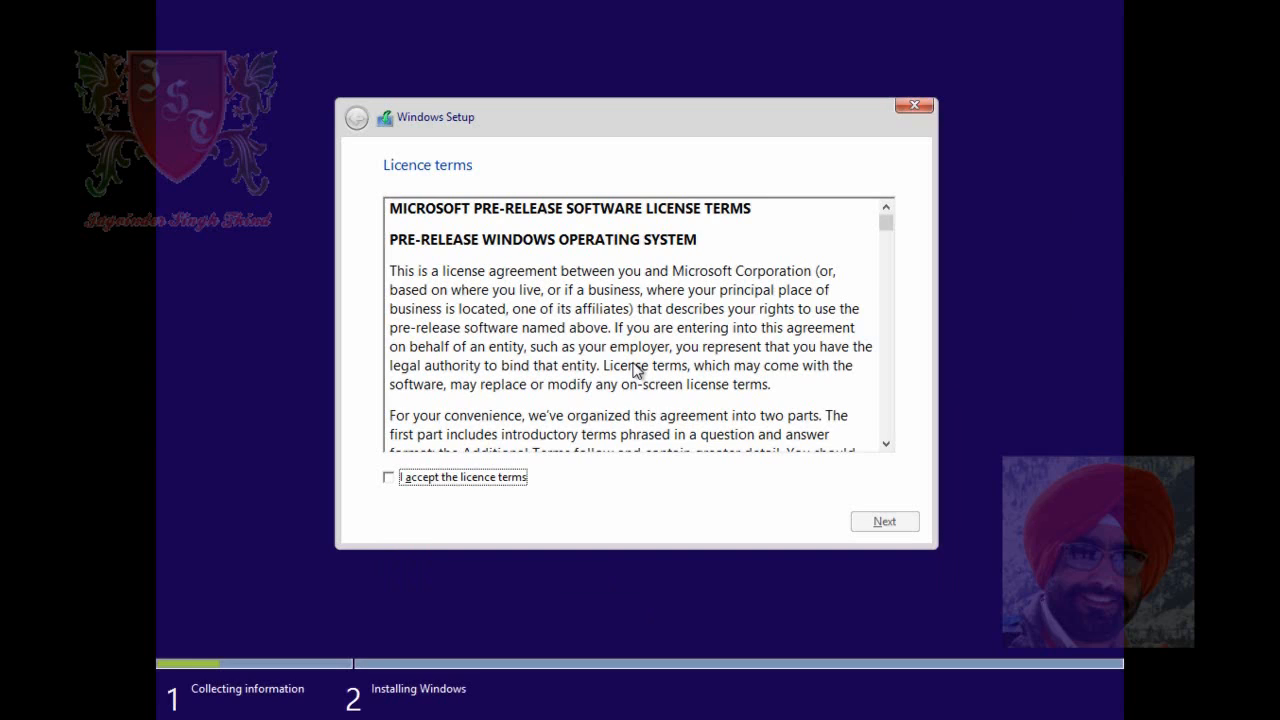
click(388, 478)
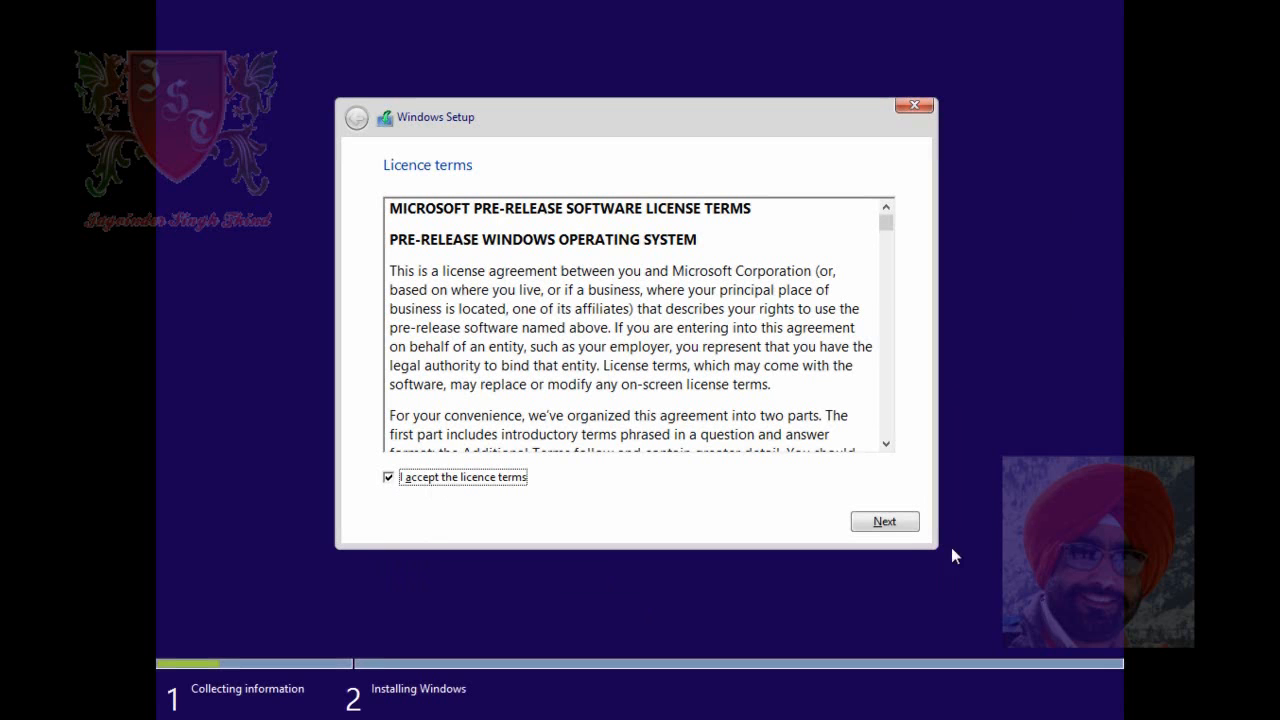
click(884, 522)
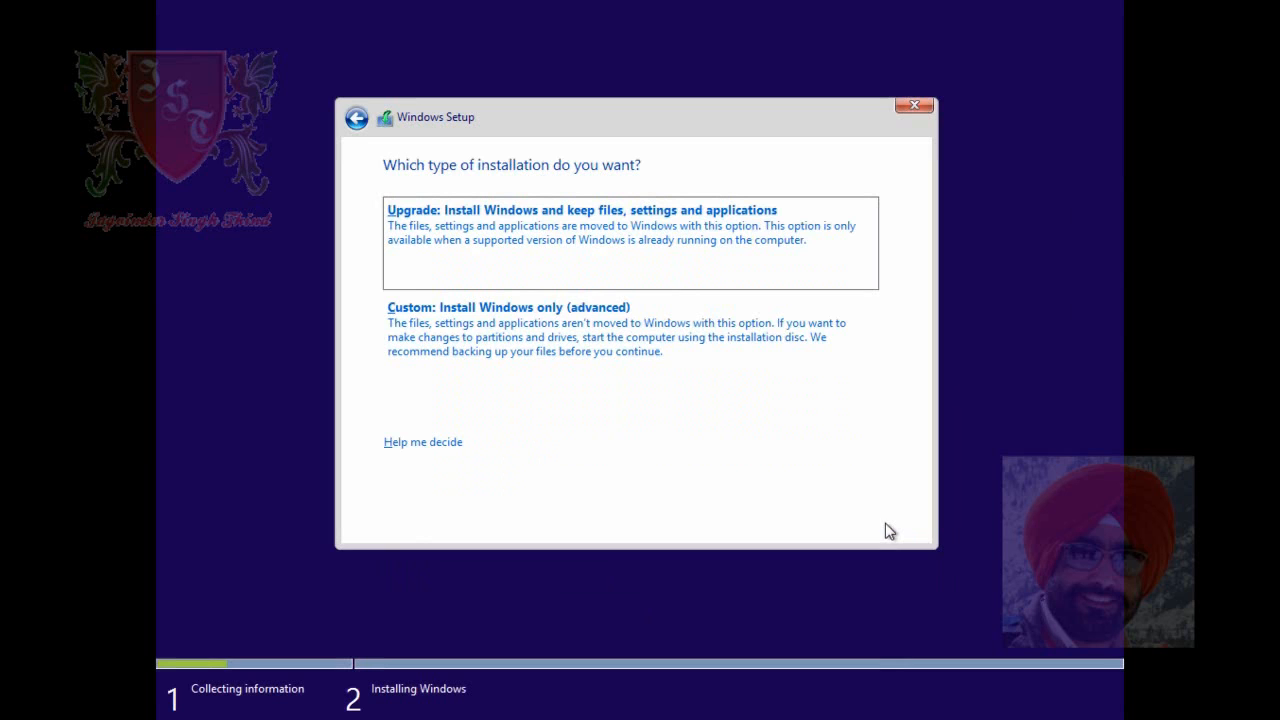
click(577, 340)
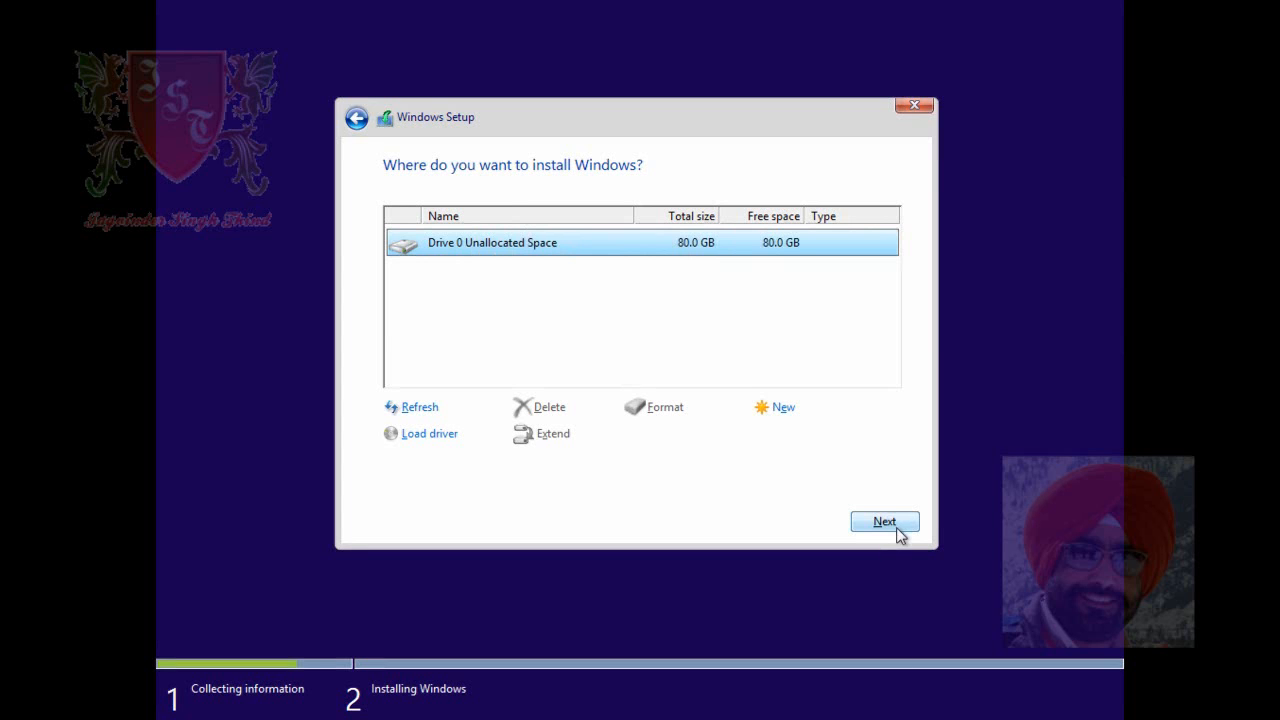
Create a new 41920 MB partition in the Drive 0 unallocated space, allowing additional partitions for system files.
click(786, 416)
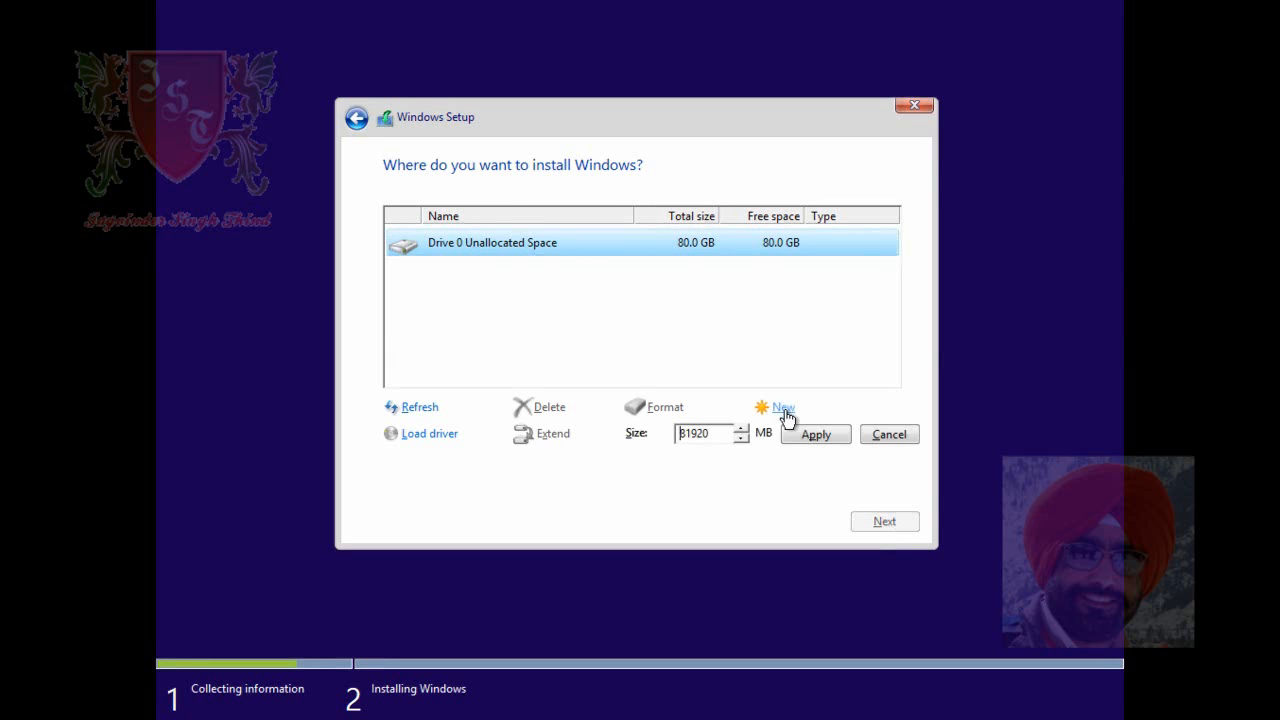
key(Delete)
text(4)
click(815, 435)
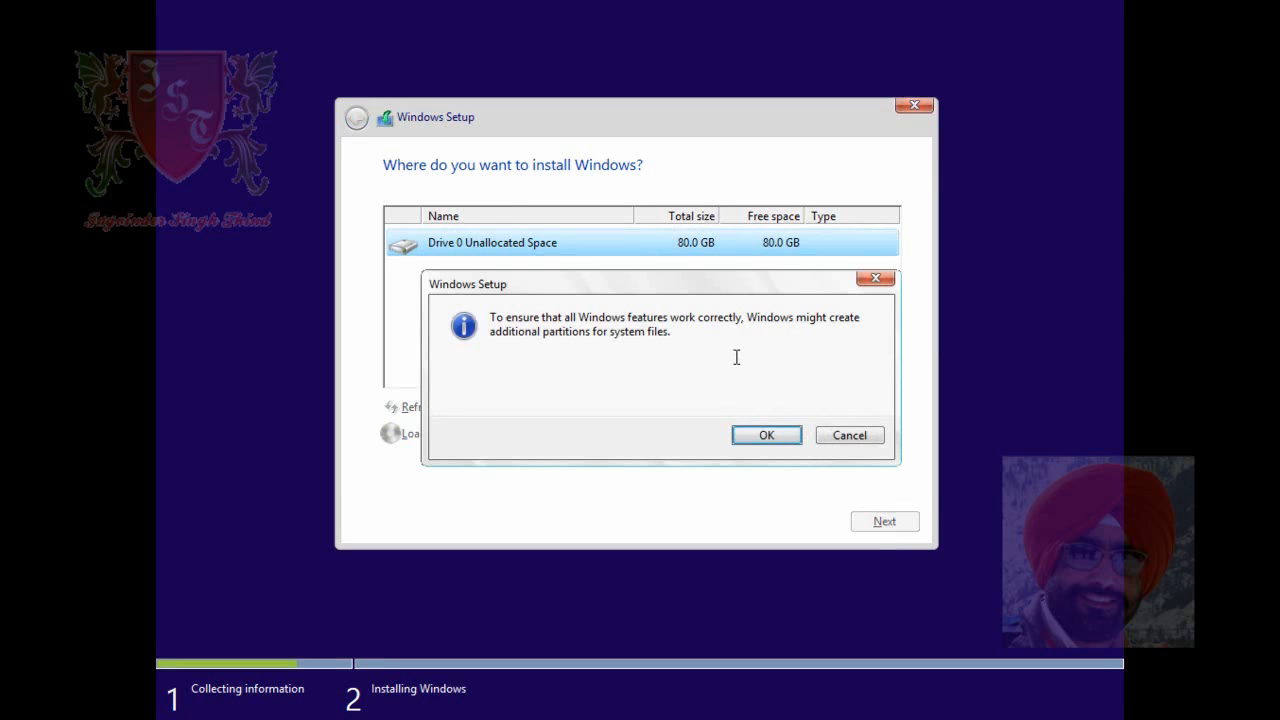
click(762, 437)
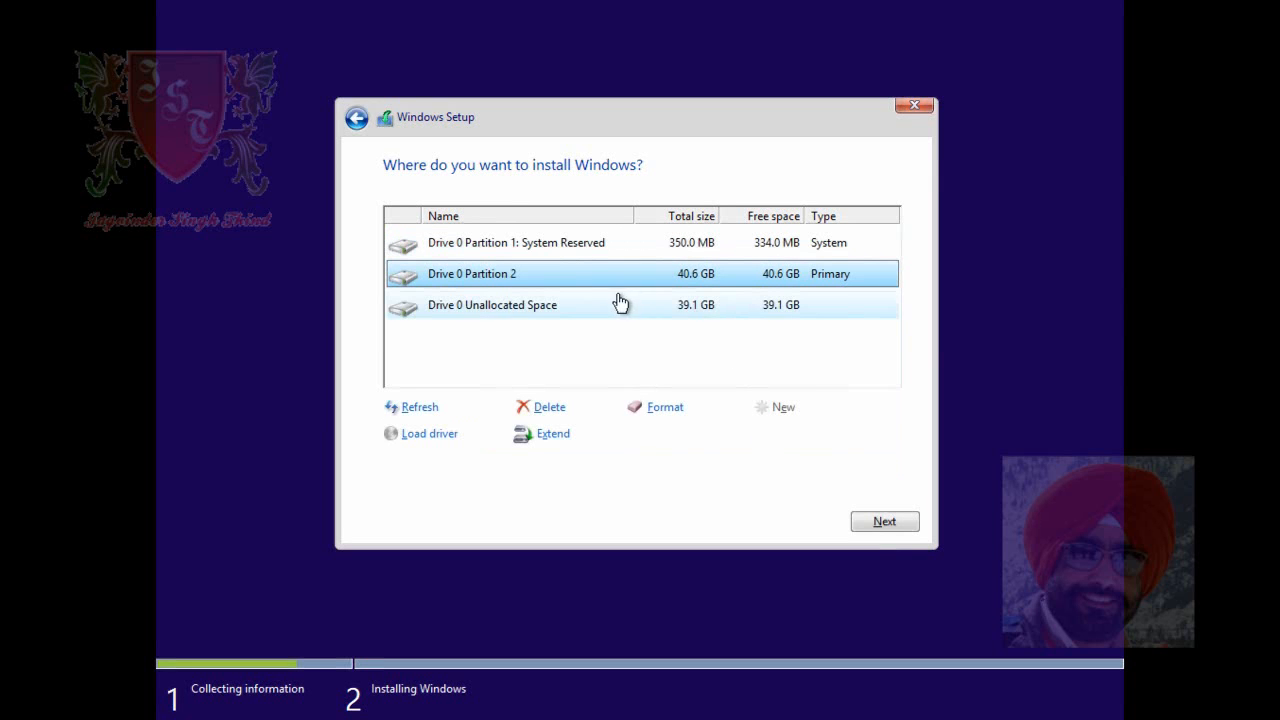
Select Drive 0 Partition 2 as the installation target and proceed with installing Windows.
click(566, 248)
click(505, 276)
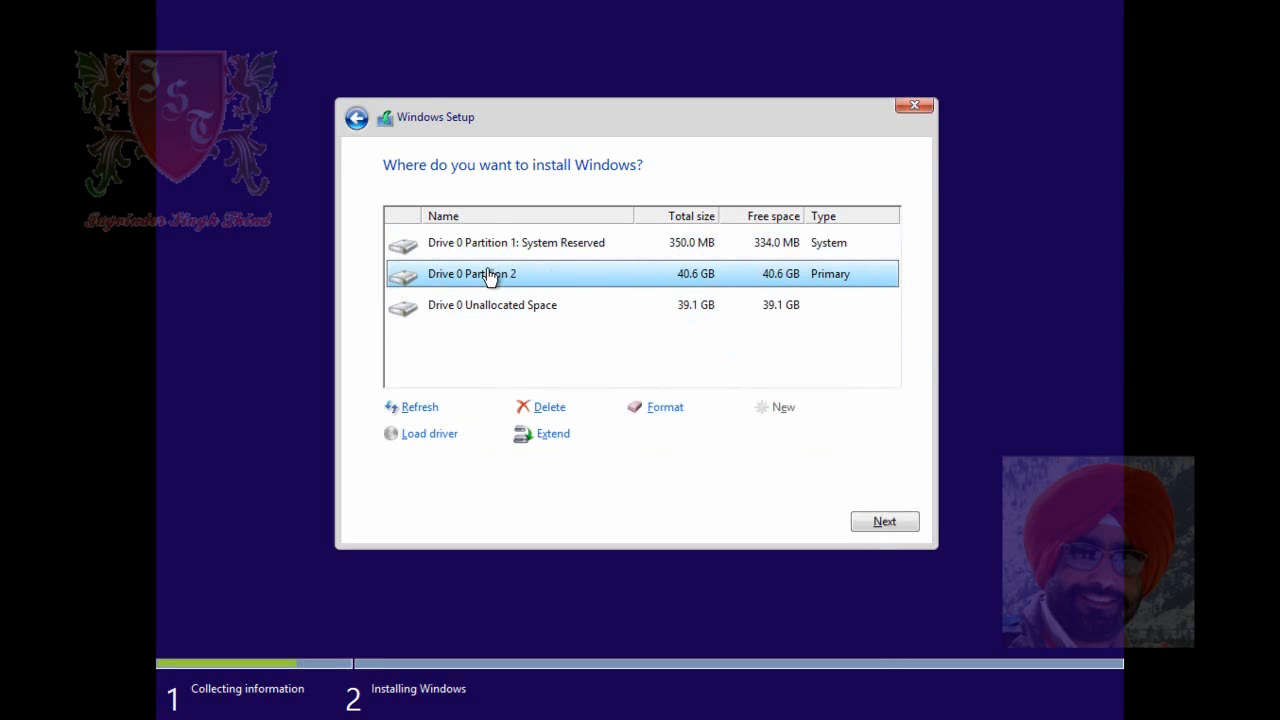
click(912, 522)
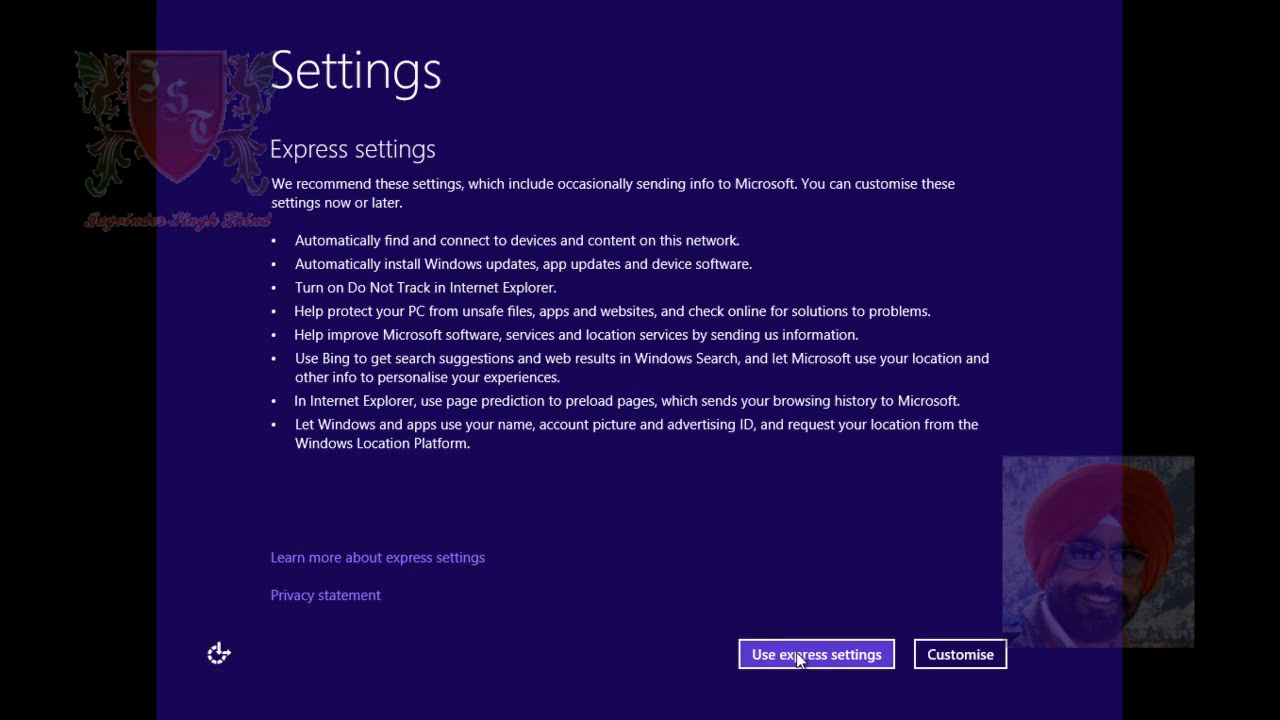
Customise the settings instead of using express settings, and answer No to finding devices on the network.
click(978, 660)
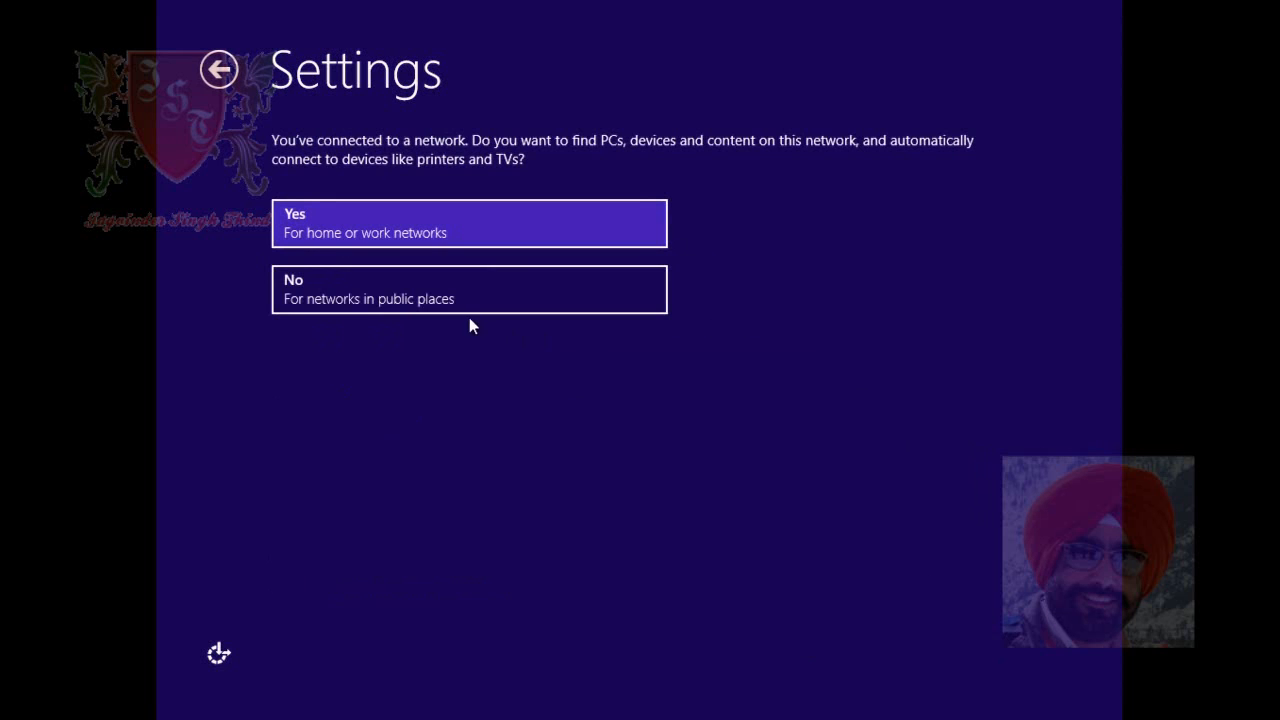
click(311, 295)
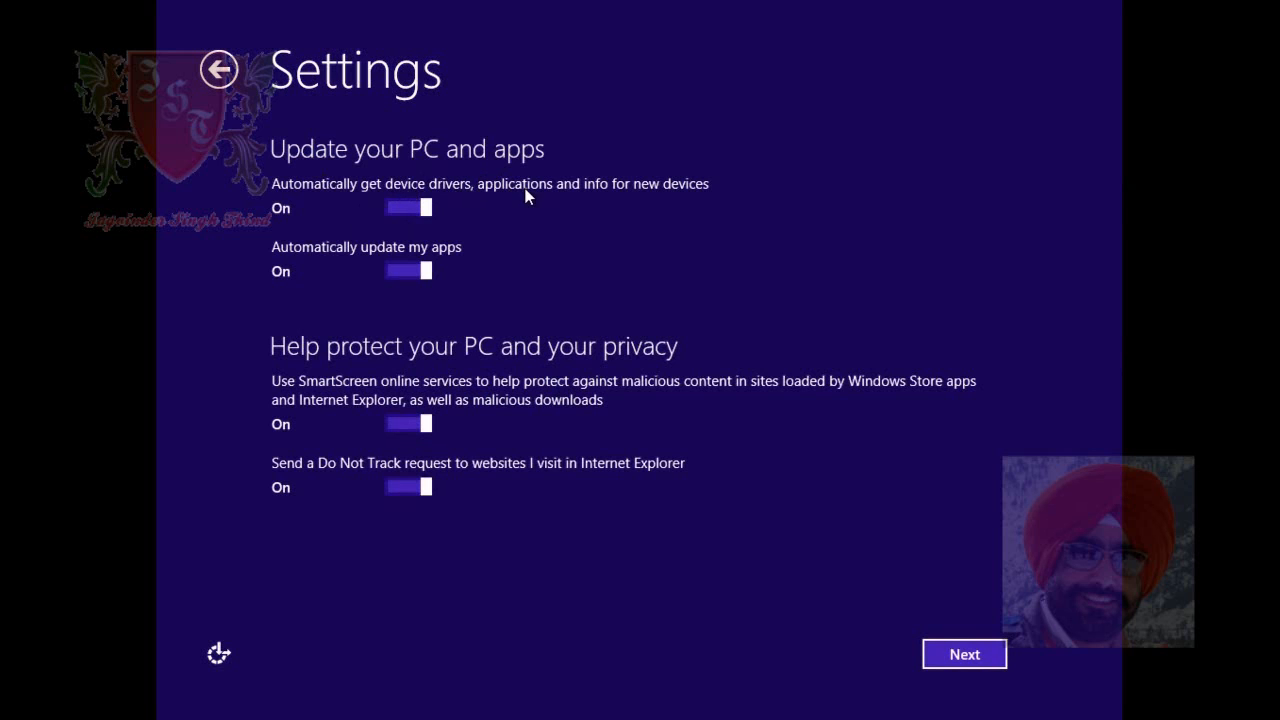
Toggle the automatic device-driver and app-update options off and back on, and continue past the update and online-solutions settings.
click(399, 208)
click(422, 209)
click(381, 271)
click(405, 271)
click(964, 654)
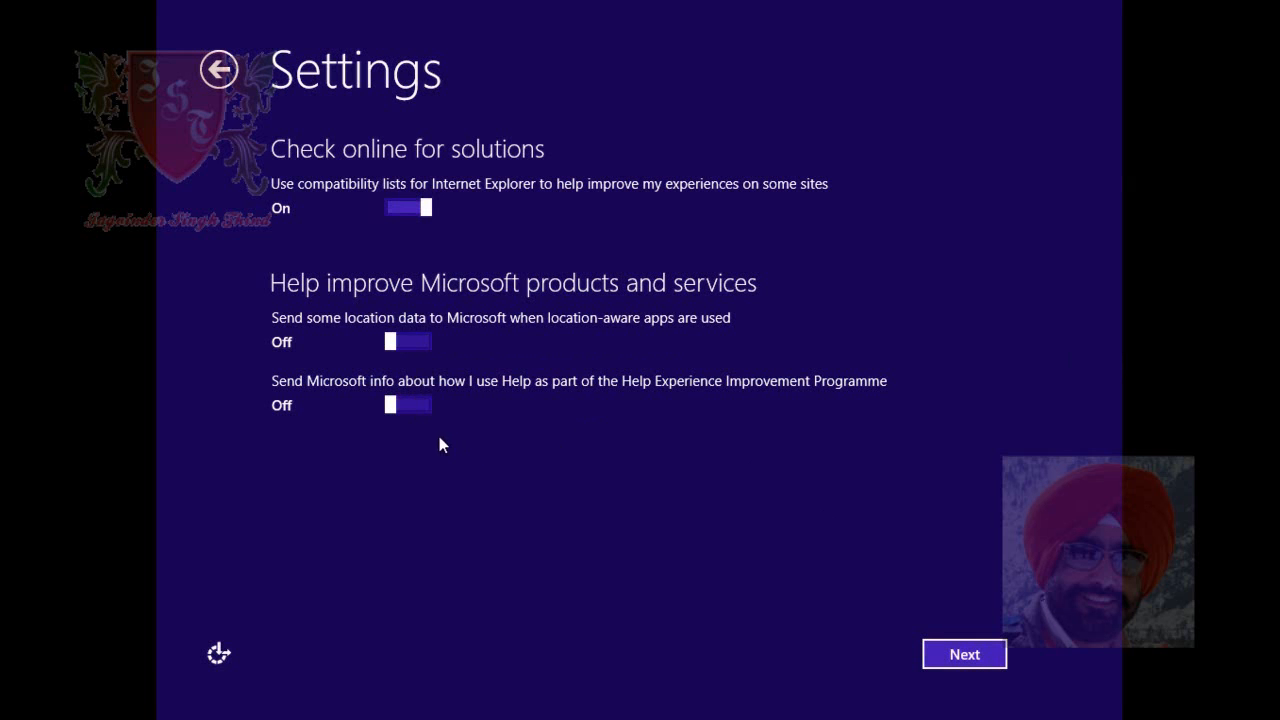
click(962, 652)
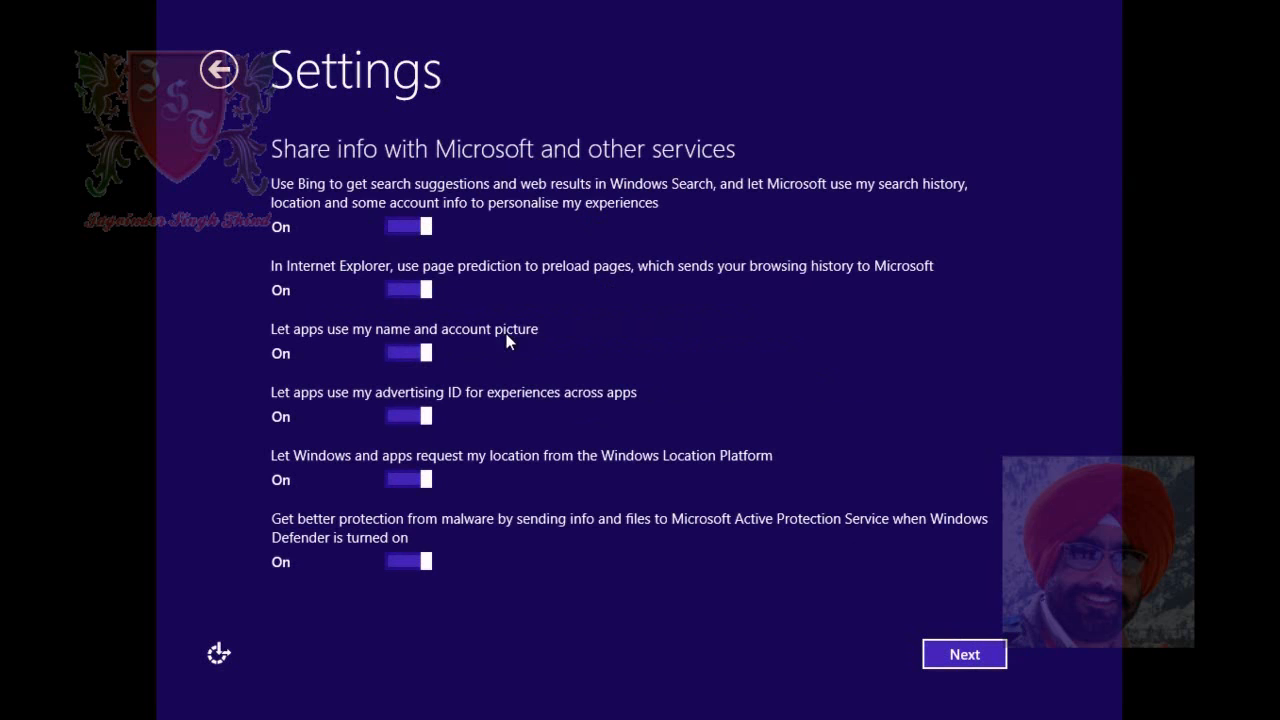
click(968, 656)
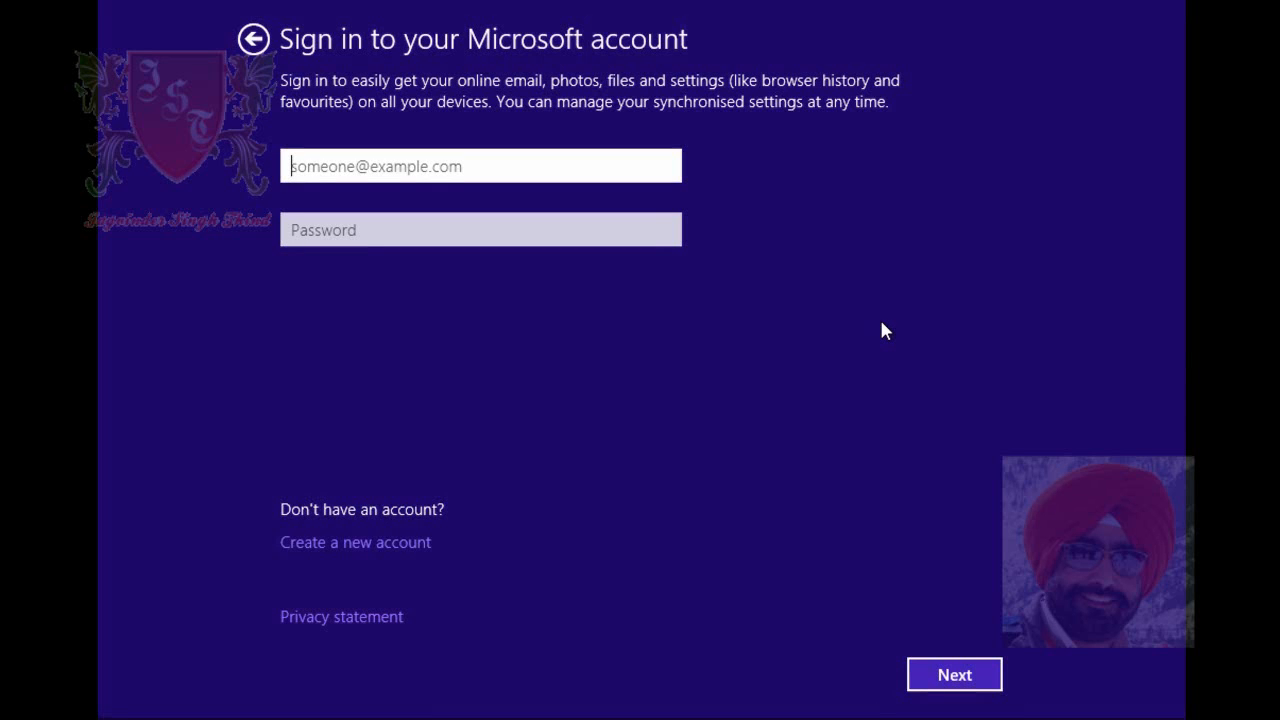
click(786, 304)
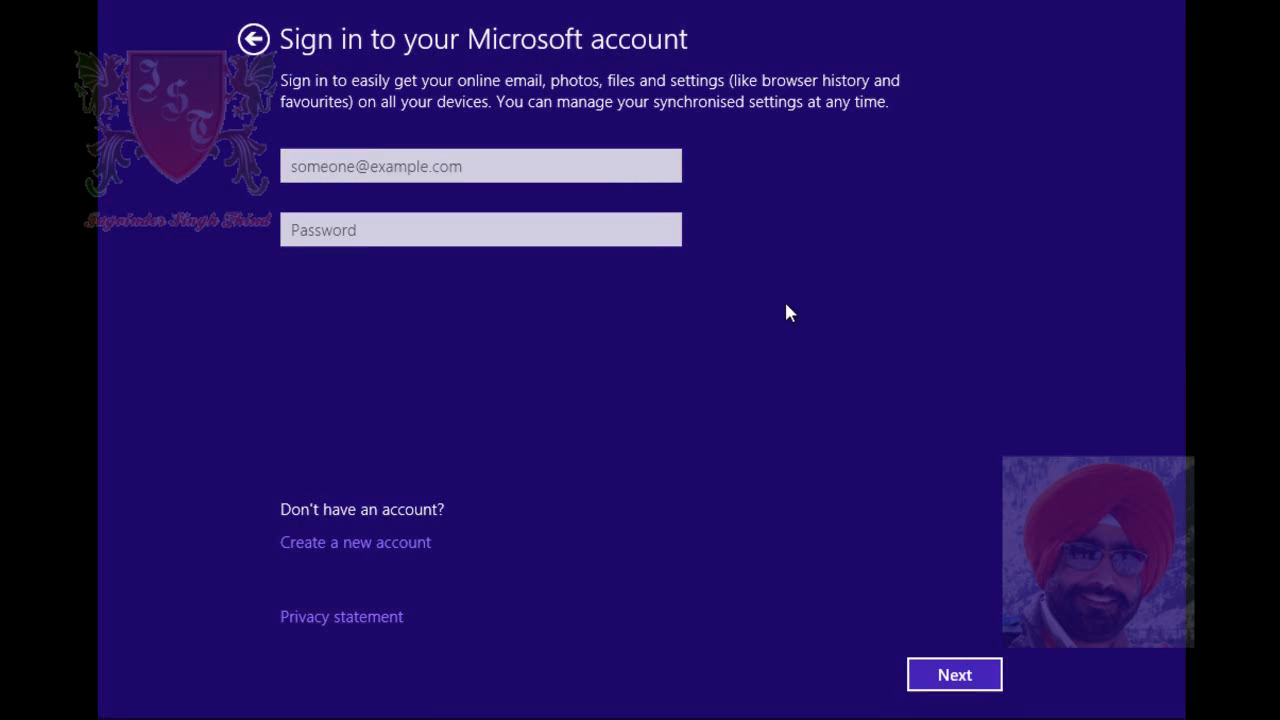
click(253, 40)
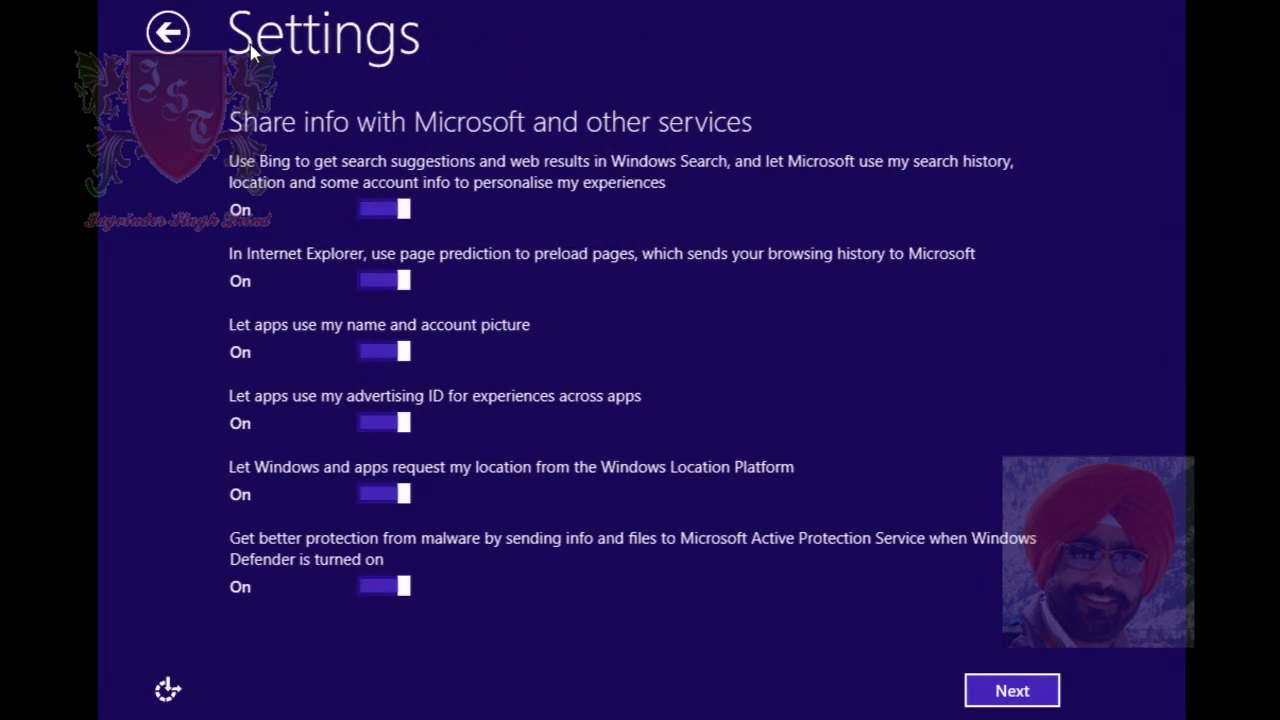
Continue past the information-sharing settings and create a local account with the username JST and no password, finishing the Windows setup.
click(1008, 691)
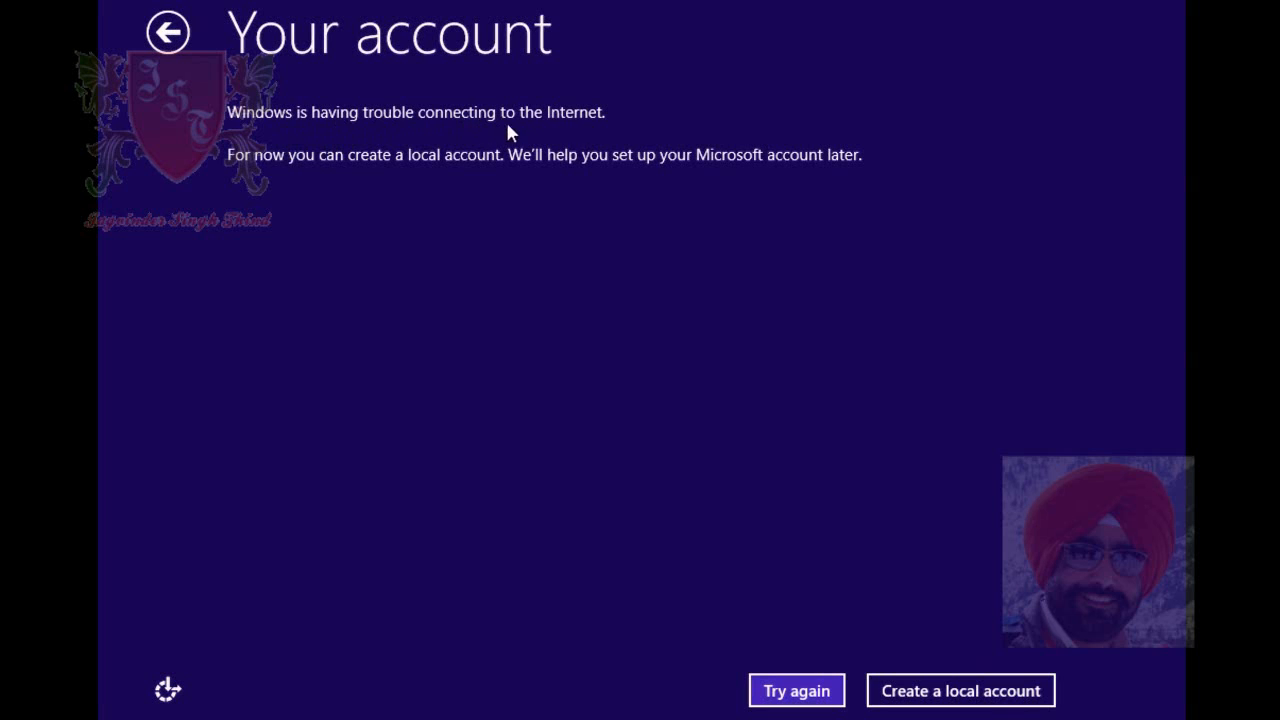
click(988, 700)
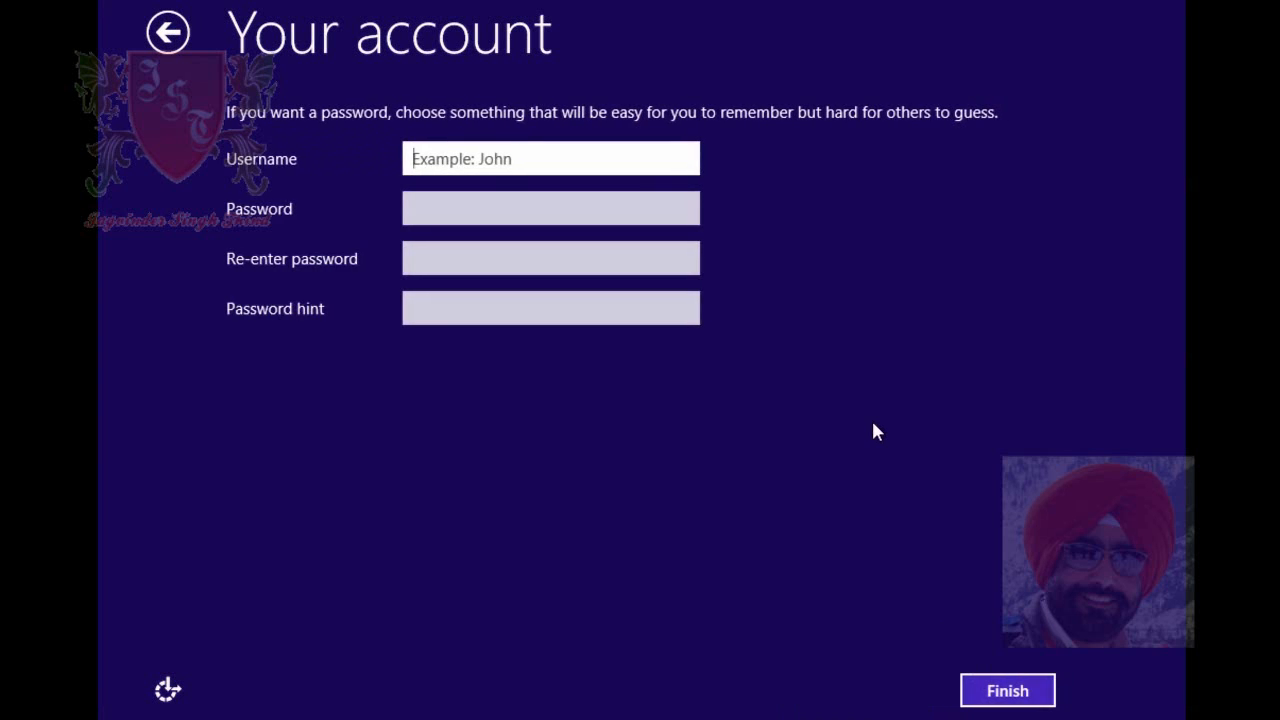
text(JST)
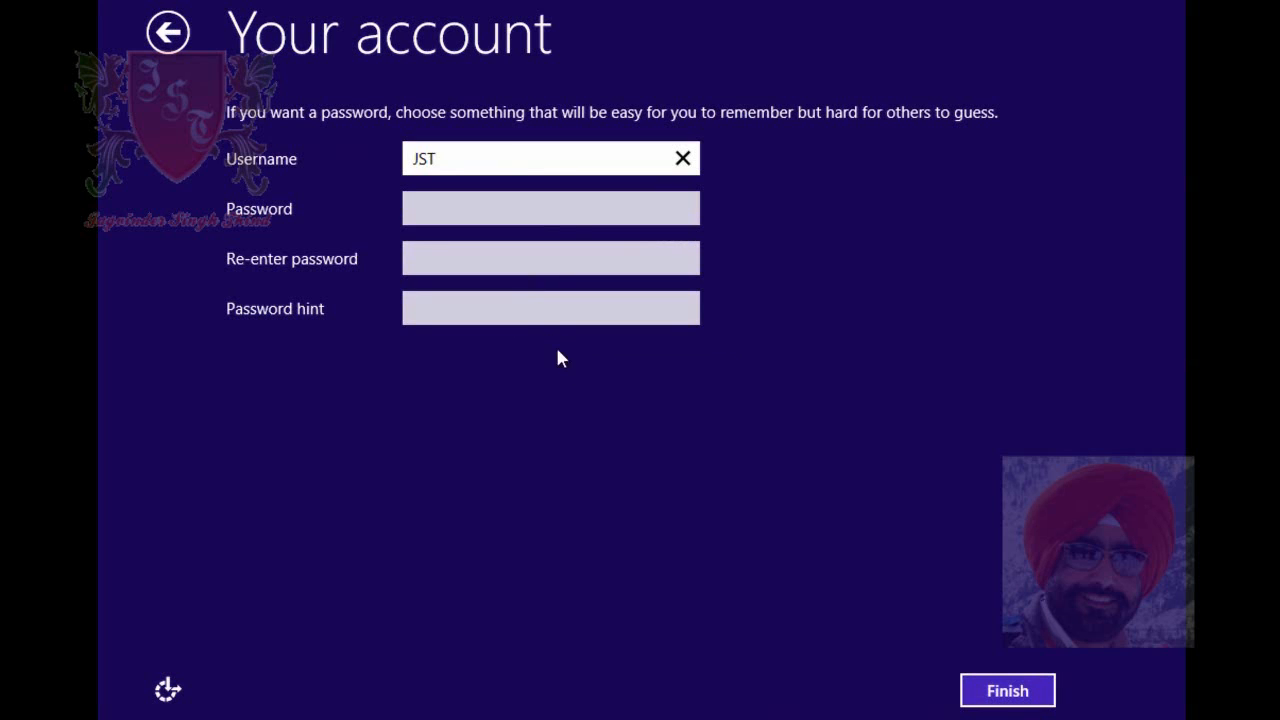
click(1008, 698)
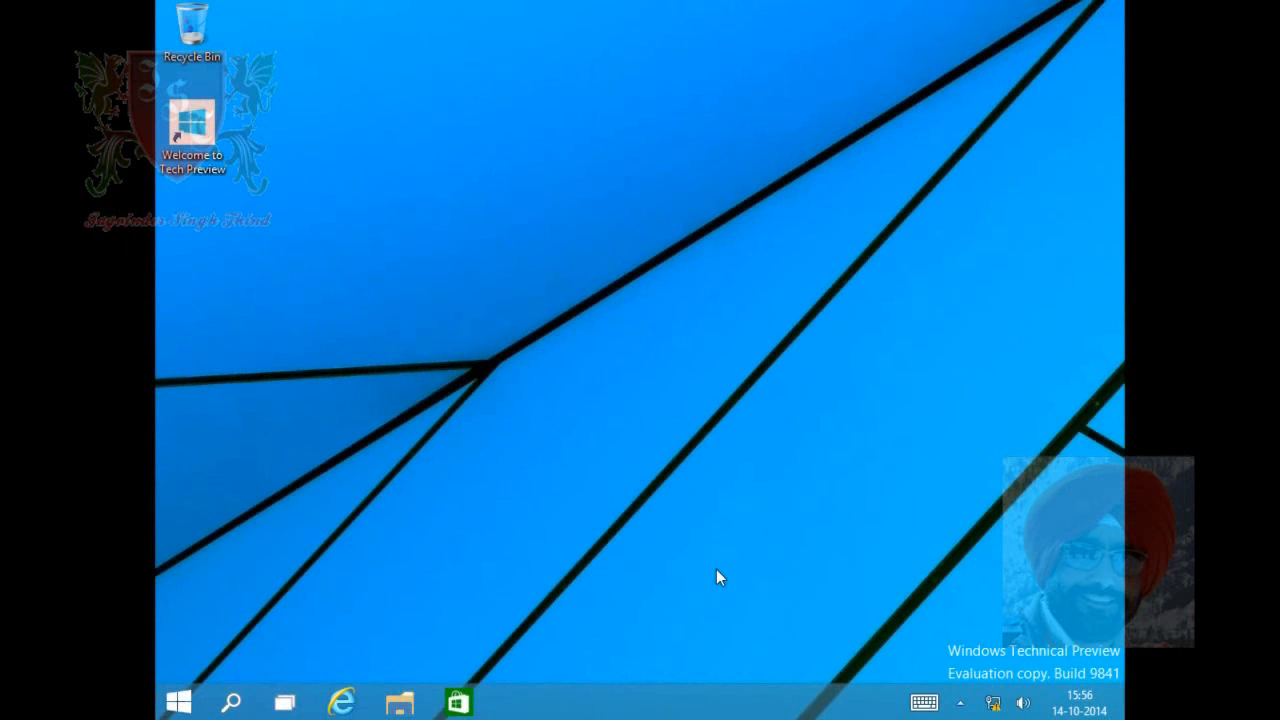
Open the Start menu to examine its app list and tiles, and close it to return to the desktop.
click(175, 711)
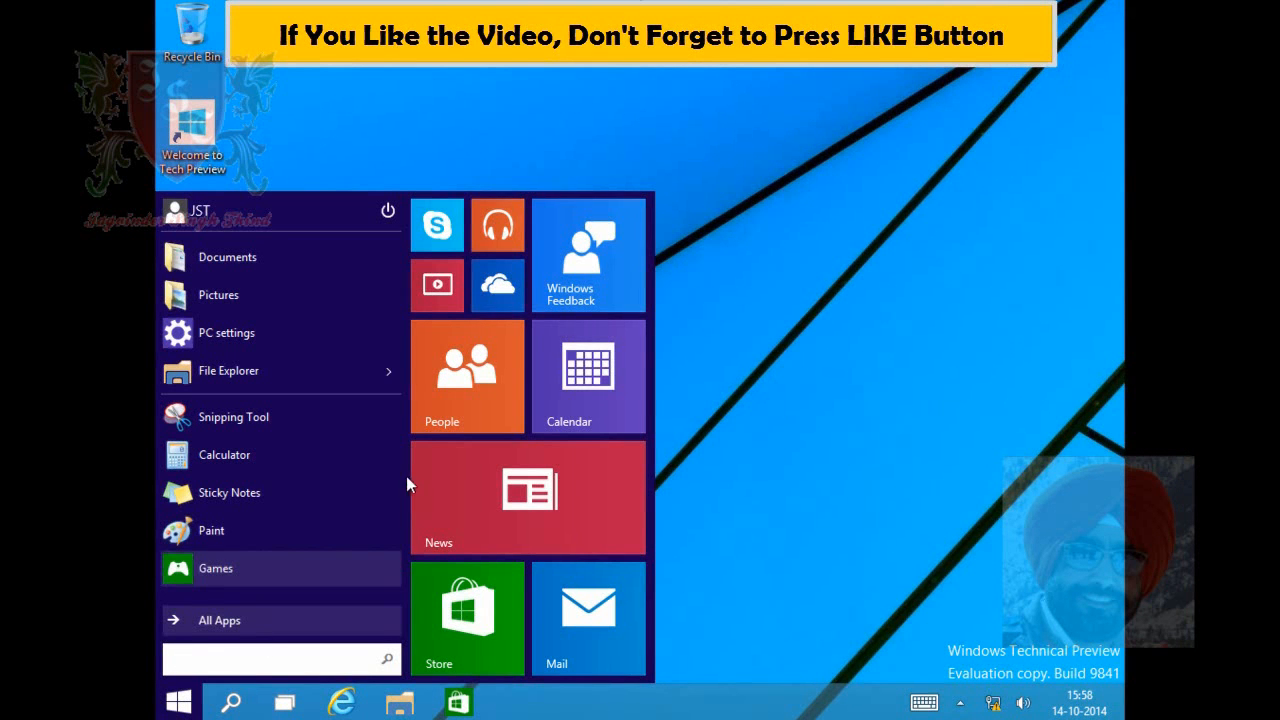
click(736, 251)
key(super)
key(super)
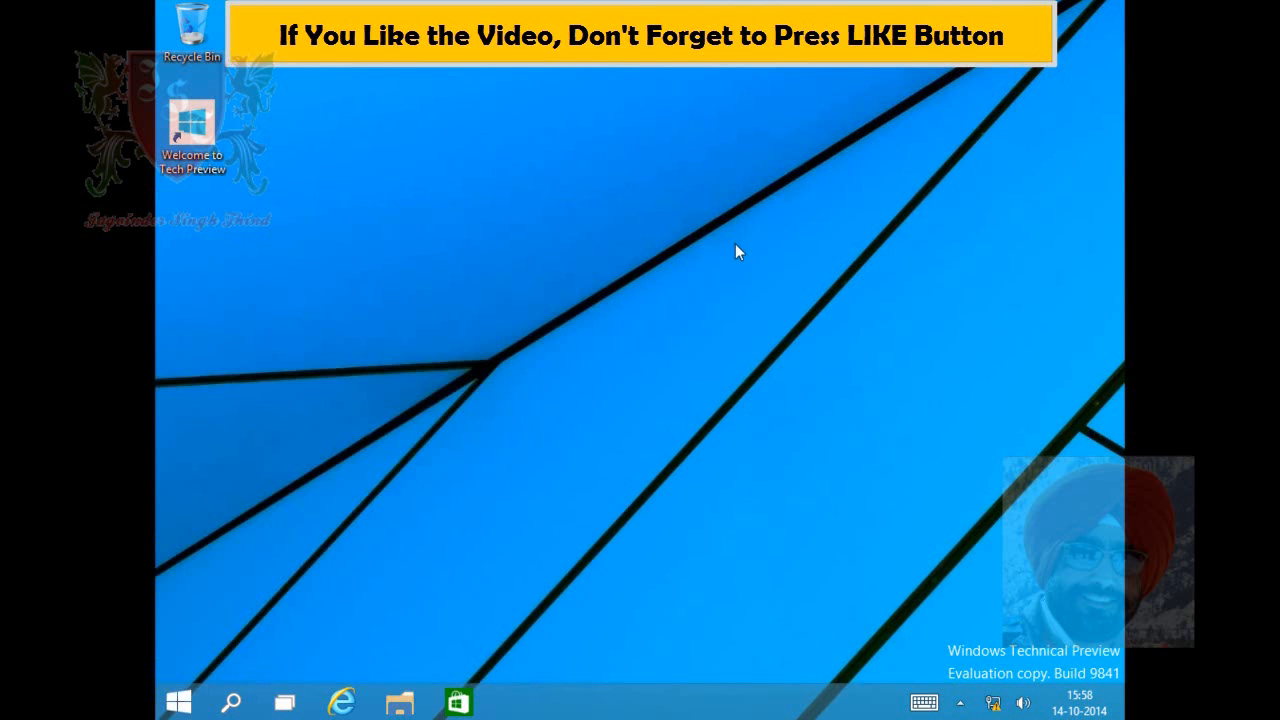
key(super)
key(super)
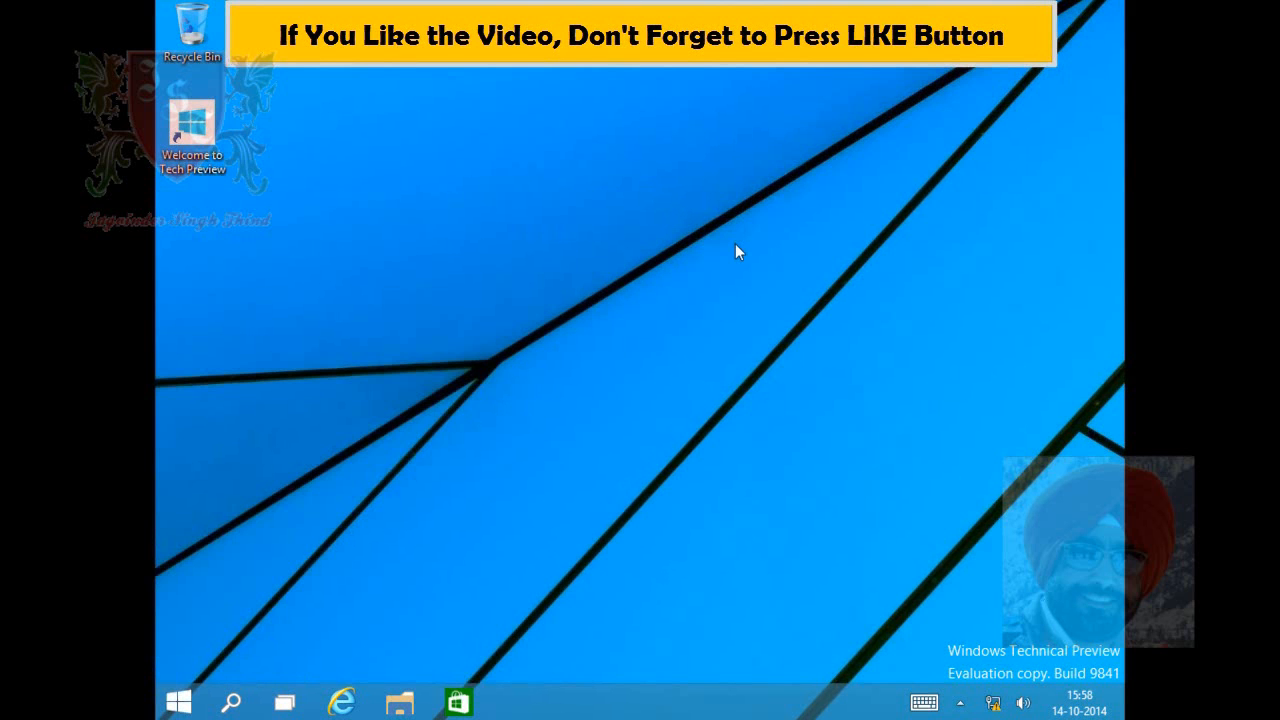